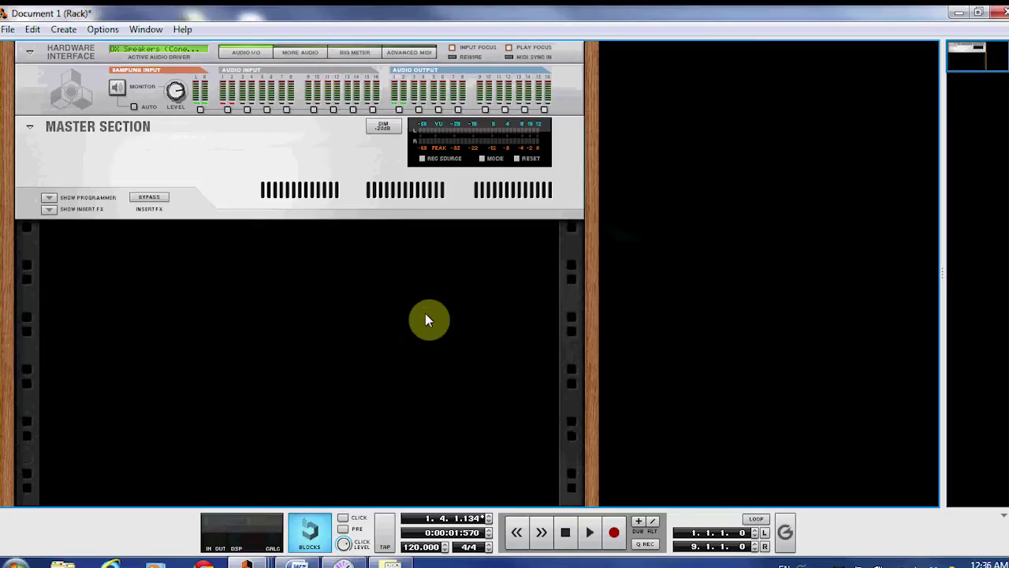
- Add a Redrum Drum Computer to the empty rack via the Instruments menu
{"action": "right_click", "coordinate": [419, 309]}
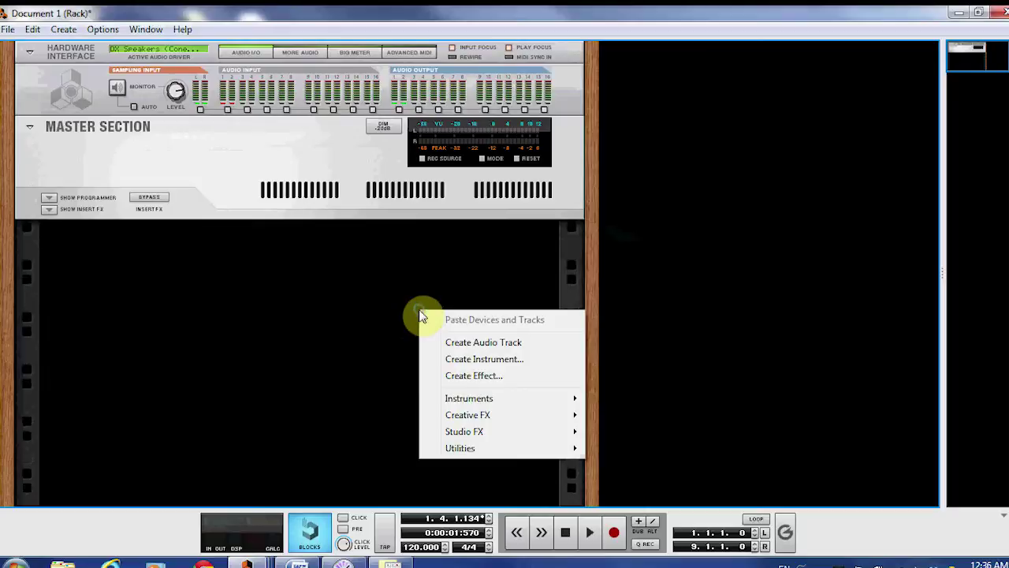
{"action": "mouse_move", "coordinate": [453, 399]}
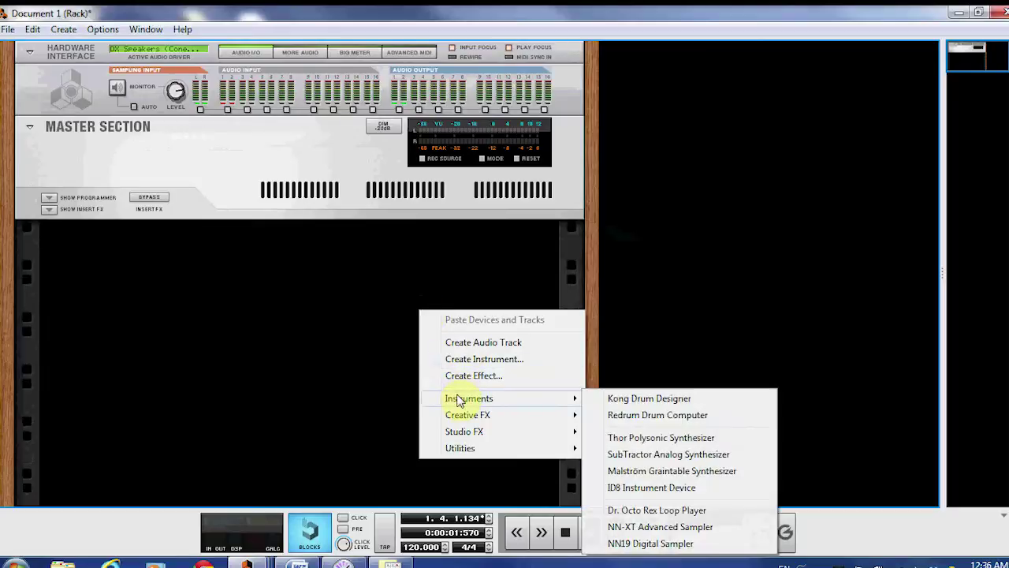
{"action": "left_click", "coordinate": [708, 418]}
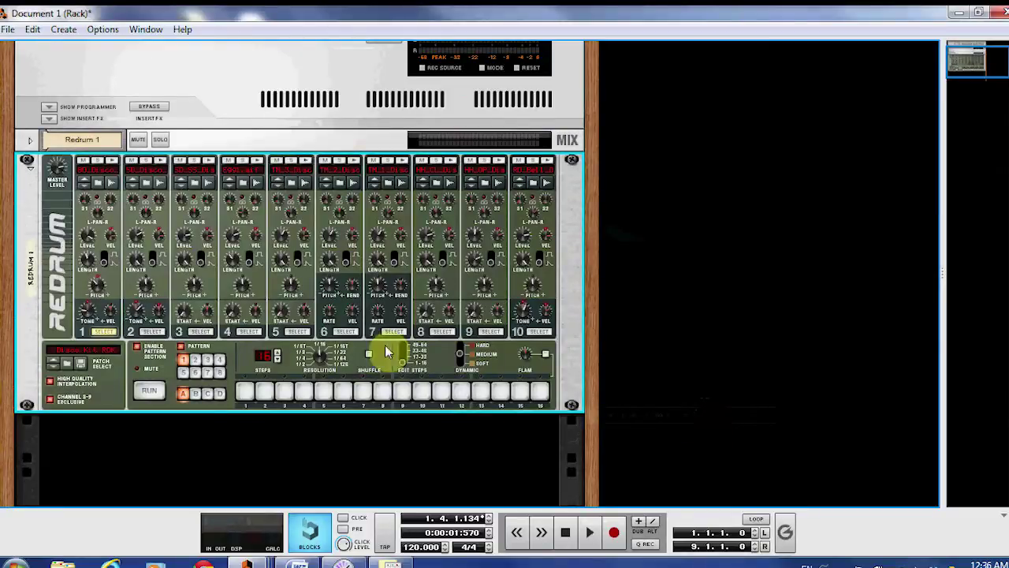
- Show the device browser, drag a second Redrum into the rack, then undo it
{"action": "left_click", "coordinate": [146, 29]}
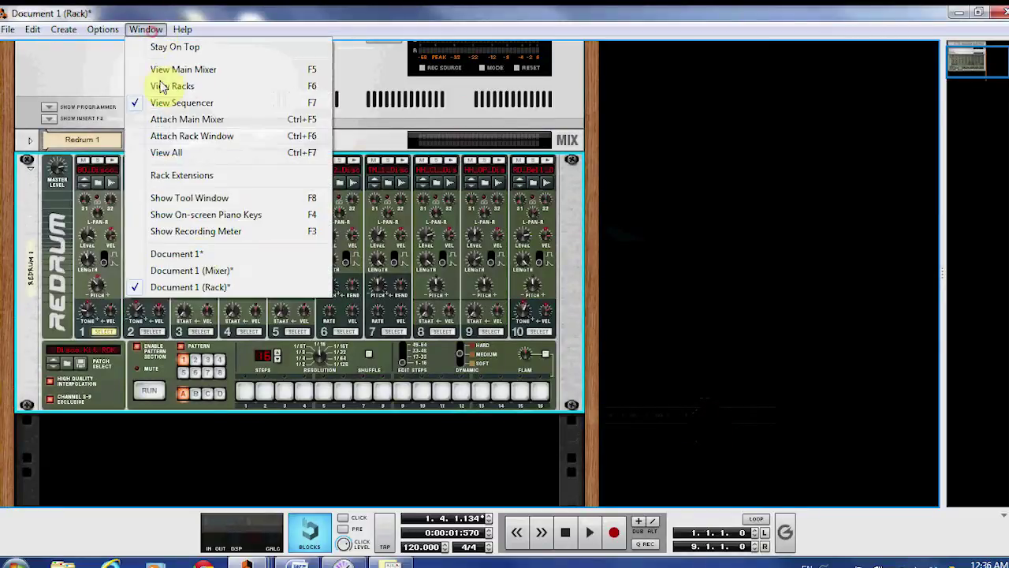
{"action": "left_click", "coordinate": [188, 198]}
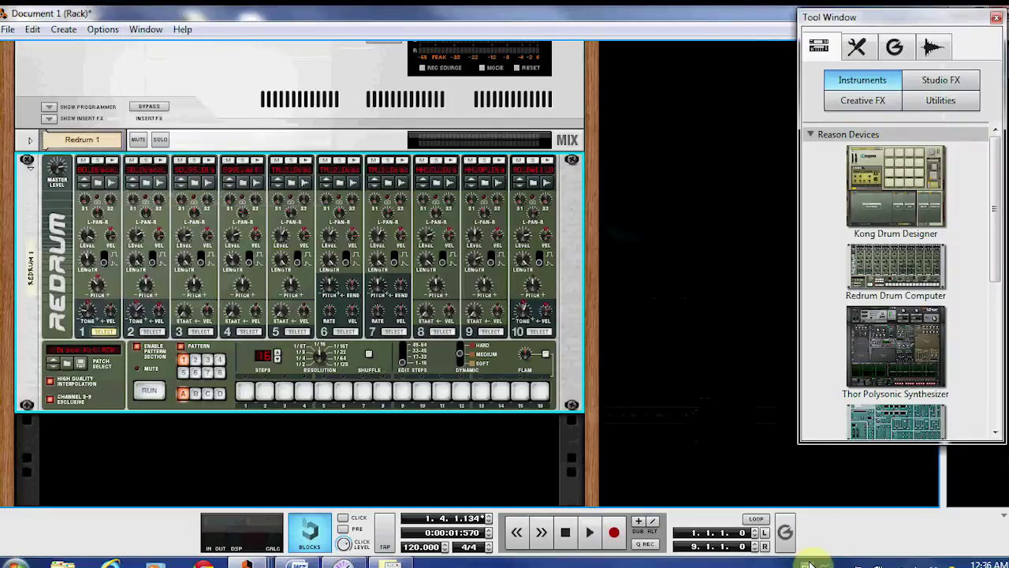
{"action": "left_click_drag", "start_coordinate": [892, 272], "coordinate": [621, 423]}
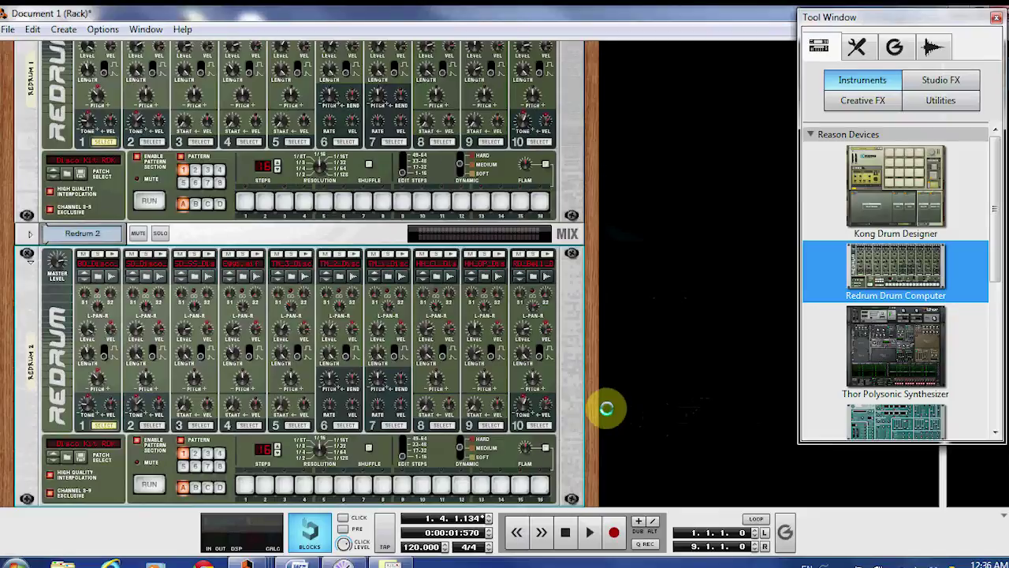
{"action": "key", "text": "ctrl+z"}
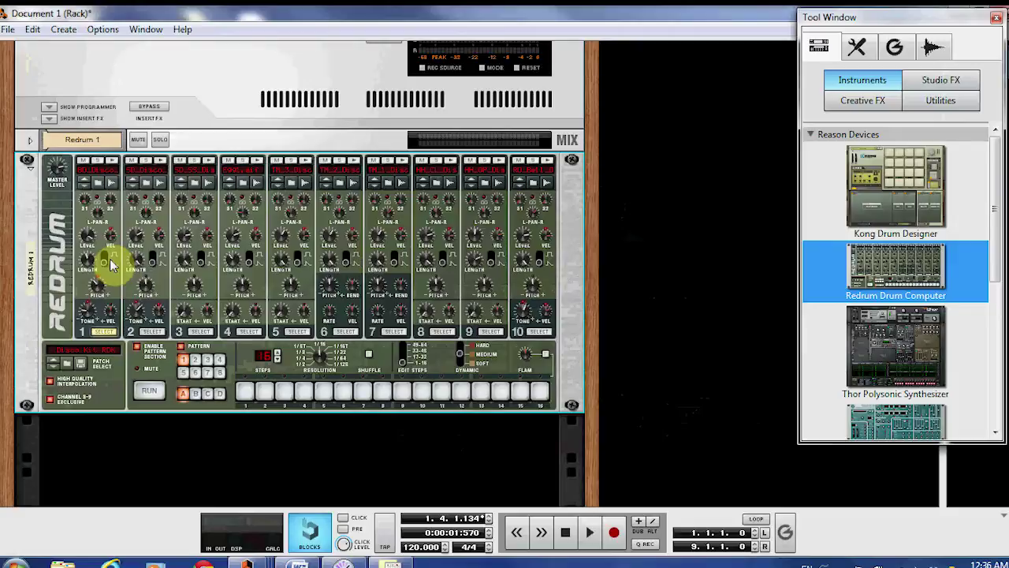
- Audition Redrum 1's default kit on drum channels 1, 2 and 3
{"action": "left_click", "coordinate": [112, 161]}
{"action": "left_click", "coordinate": [162, 161]}
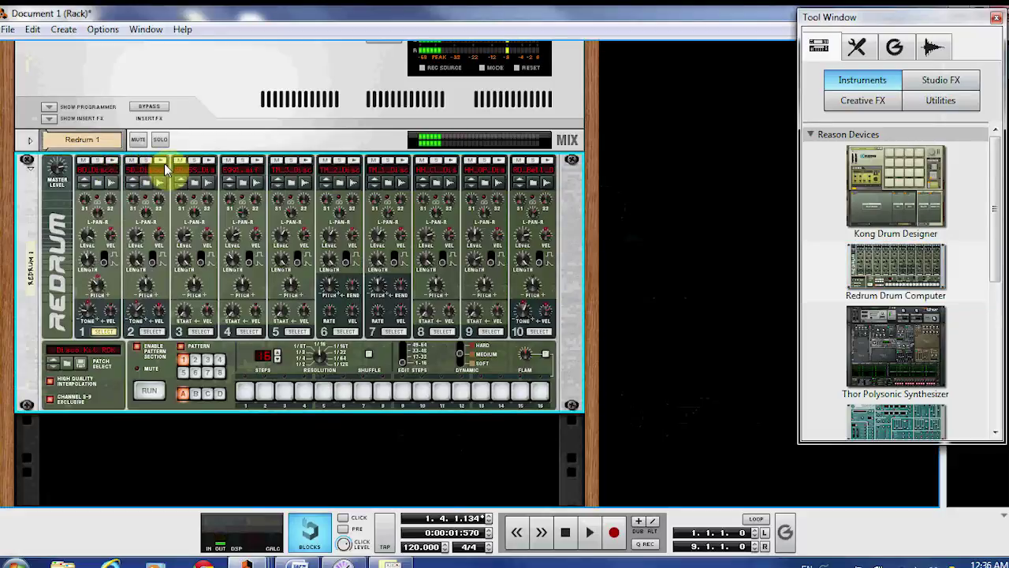
{"action": "left_click", "coordinate": [213, 162]}
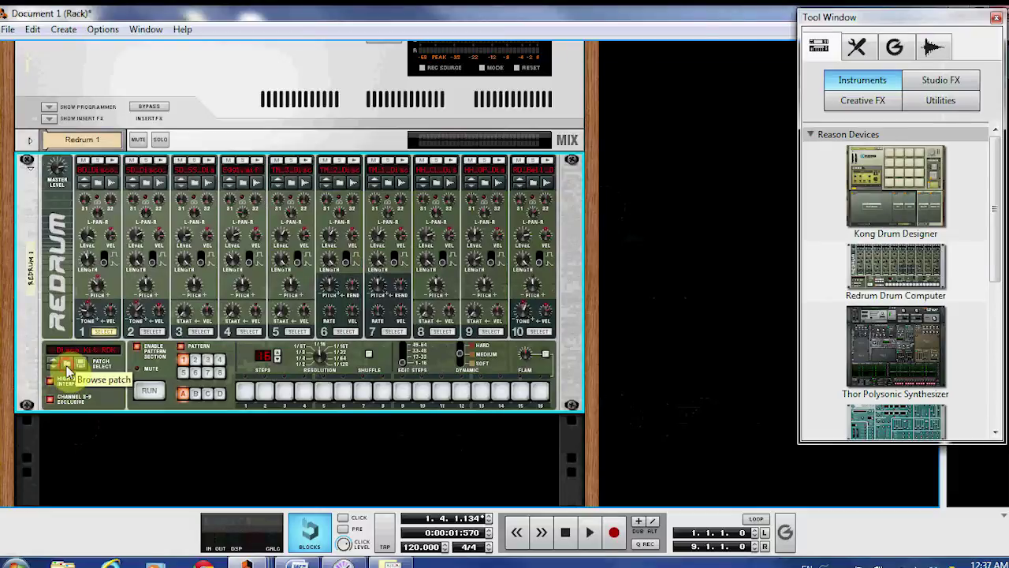
- Load the Techno Kit 03 patch into Redrum 1 and audition its drum channel 3
{"action": "left_click", "coordinate": [67, 367]}
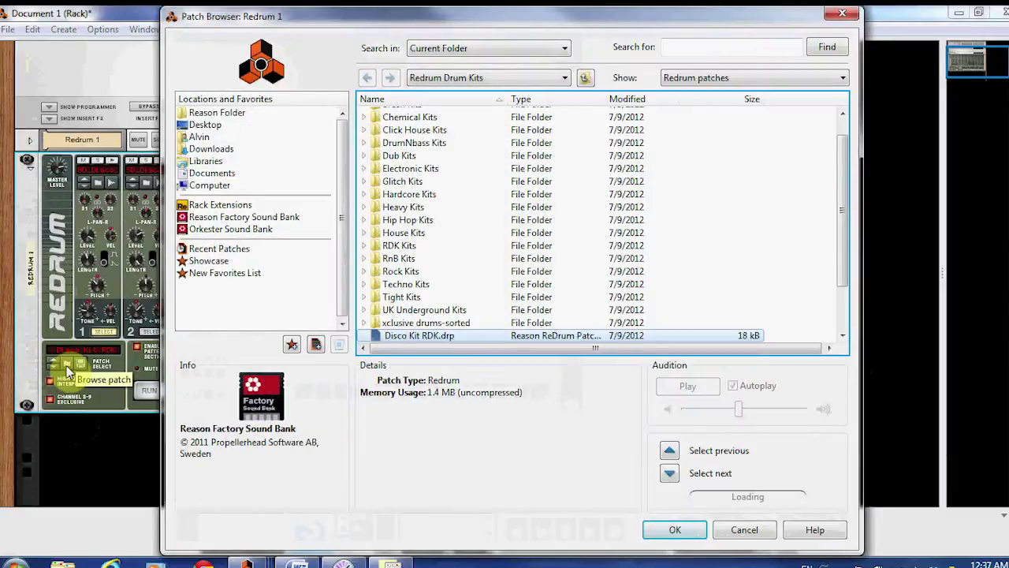
{"action": "scroll", "coordinate": [406, 292], "scroll_direction": "down", "scroll_amount": 2}
{"action": "left_click", "coordinate": [449, 321]}
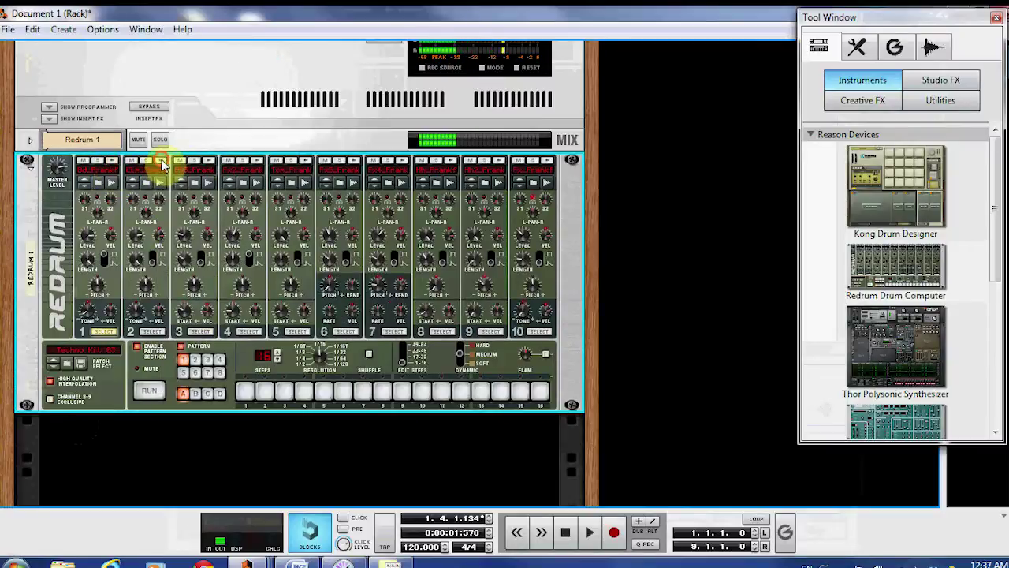
{"action": "left_click", "coordinate": [211, 161]}
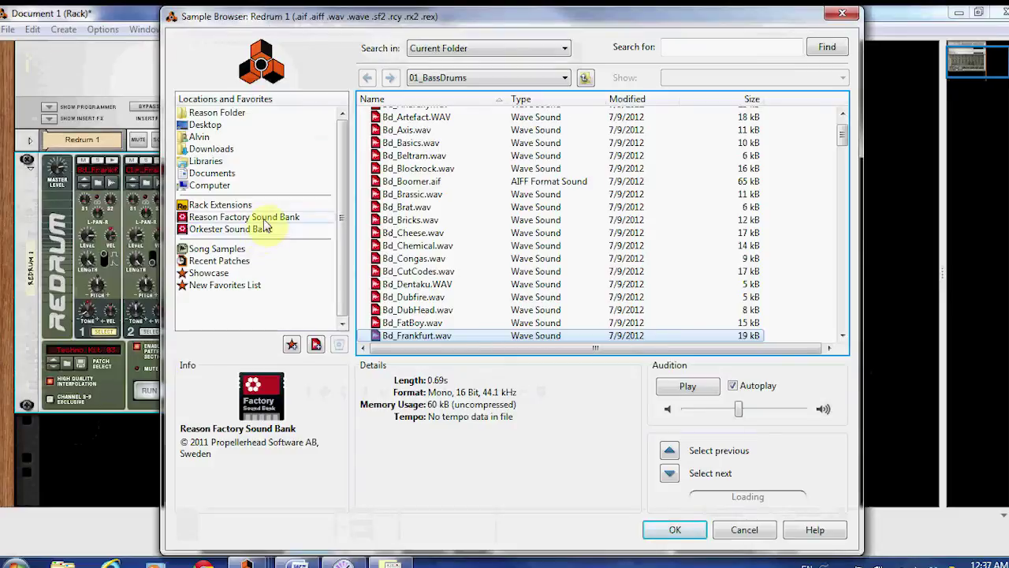
- Load bd_trance03.wav from the eXode ReFill's Samples (wav) folder into drum channel 1
{"action": "left_click", "coordinate": [461, 77]}
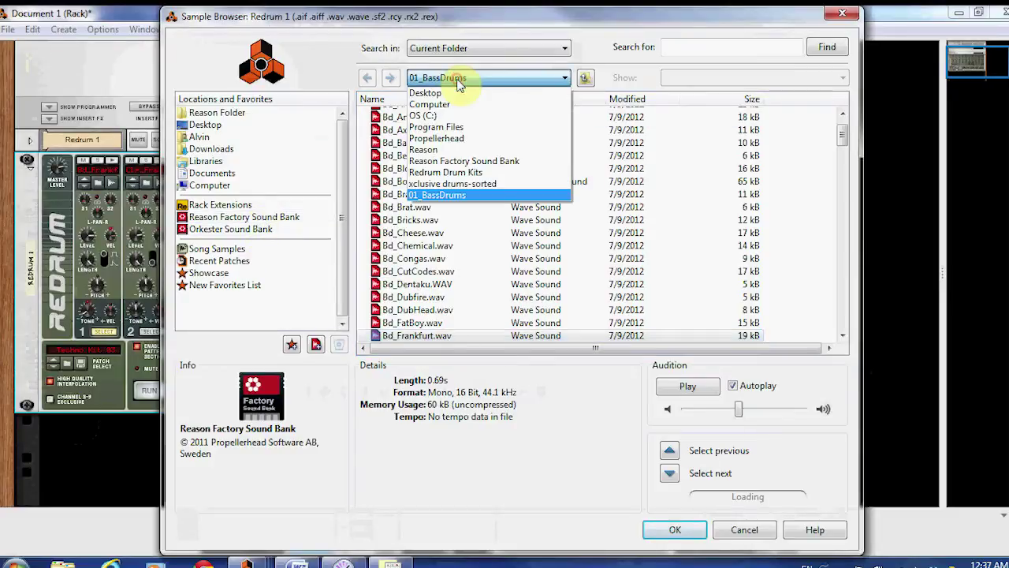
{"action": "left_click", "coordinate": [461, 149]}
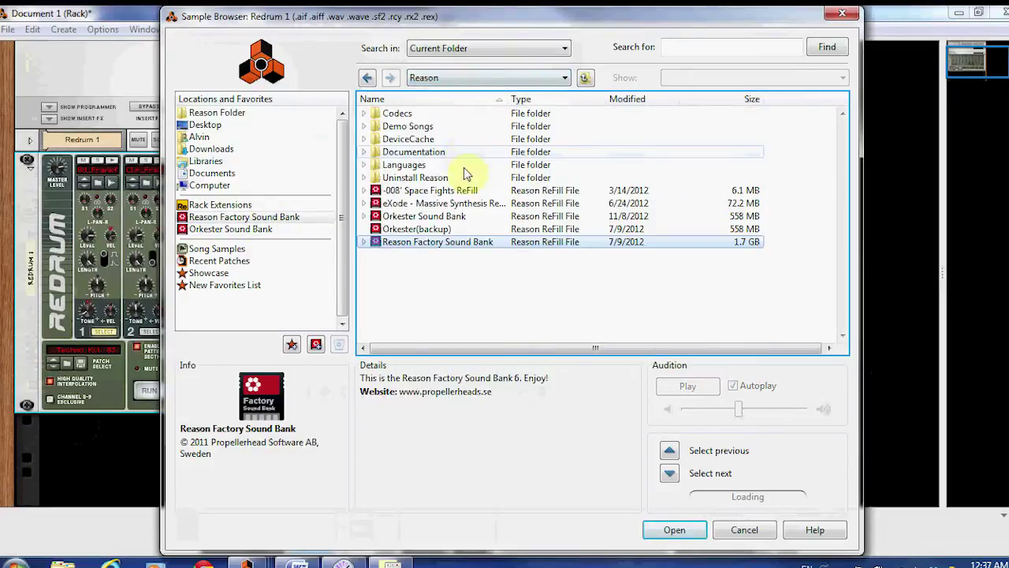
{"action": "left_click", "coordinate": [477, 207]}
{"action": "double_click", "coordinate": [477, 207]}
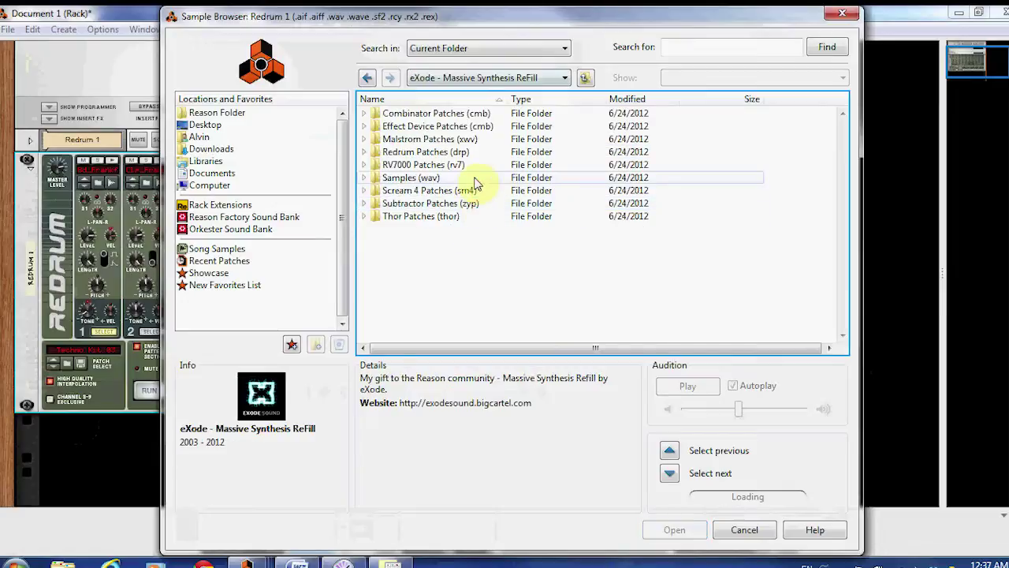
{"action": "double_click", "coordinate": [473, 178]}
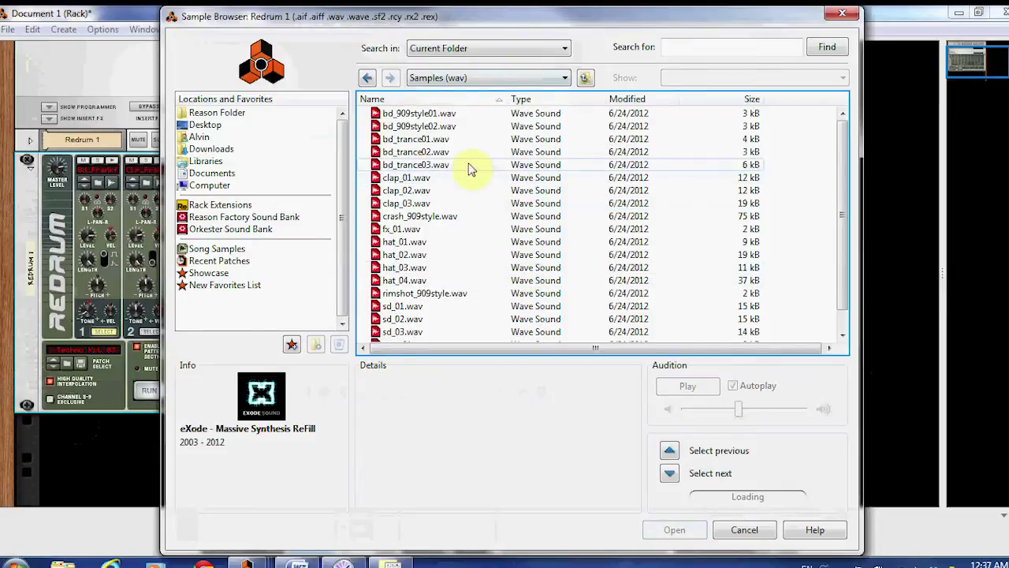
{"action": "double_click", "coordinate": [470, 168]}
- Load sd_03.wav from the eXode ReFill's Samples (wav) folder into drum channel 2
{"action": "left_click", "coordinate": [145, 189]}
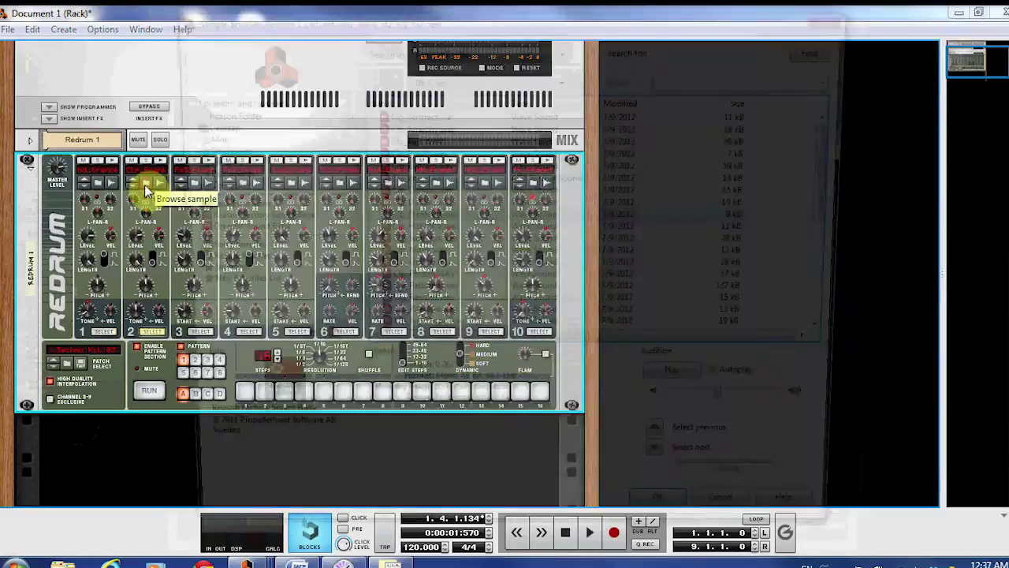
{"action": "left_click", "coordinate": [487, 77]}
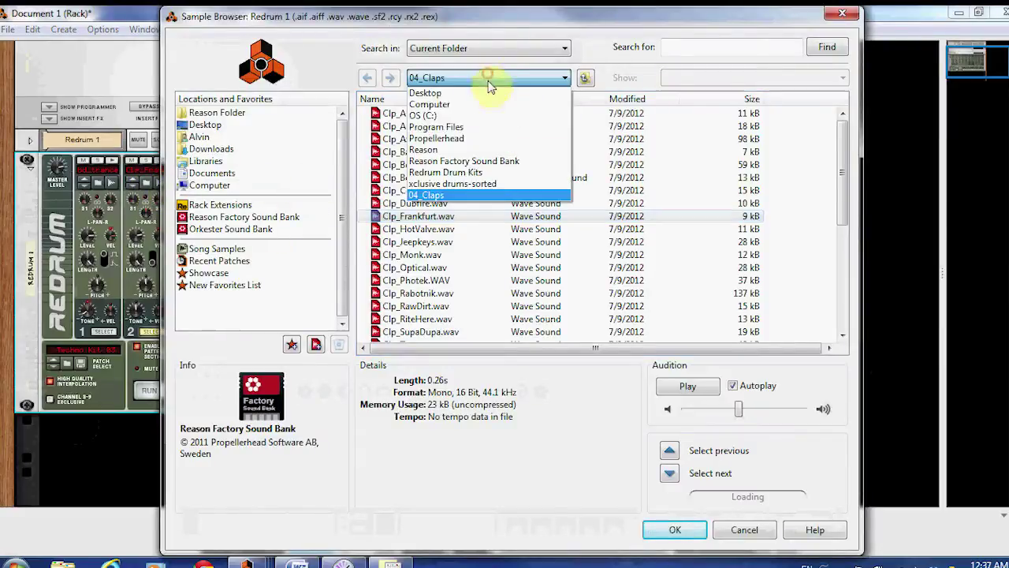
{"action": "left_click", "coordinate": [473, 149]}
{"action": "left_click", "coordinate": [475, 206]}
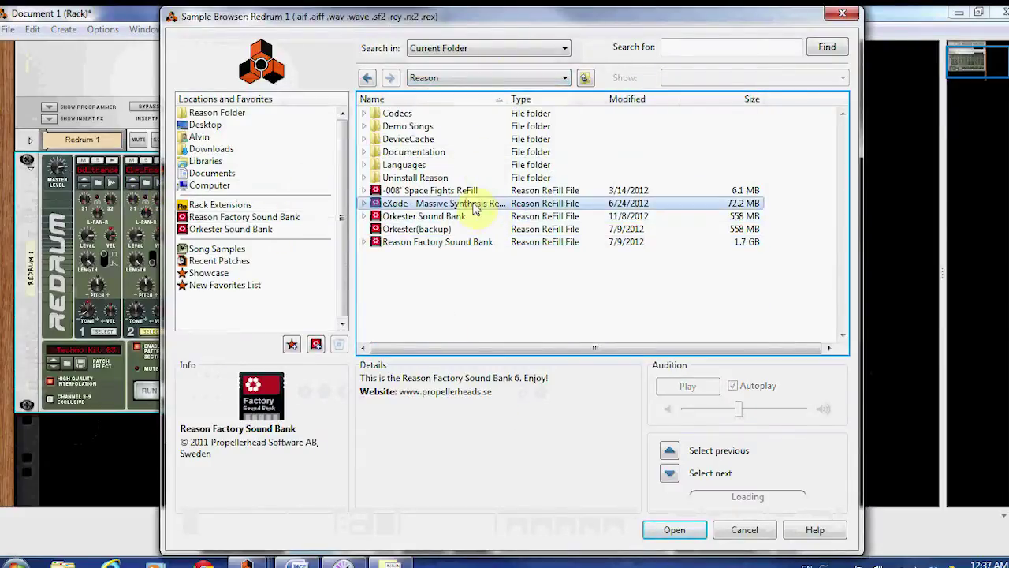
{"action": "double_click", "coordinate": [476, 207]}
{"action": "double_click", "coordinate": [470, 177]}
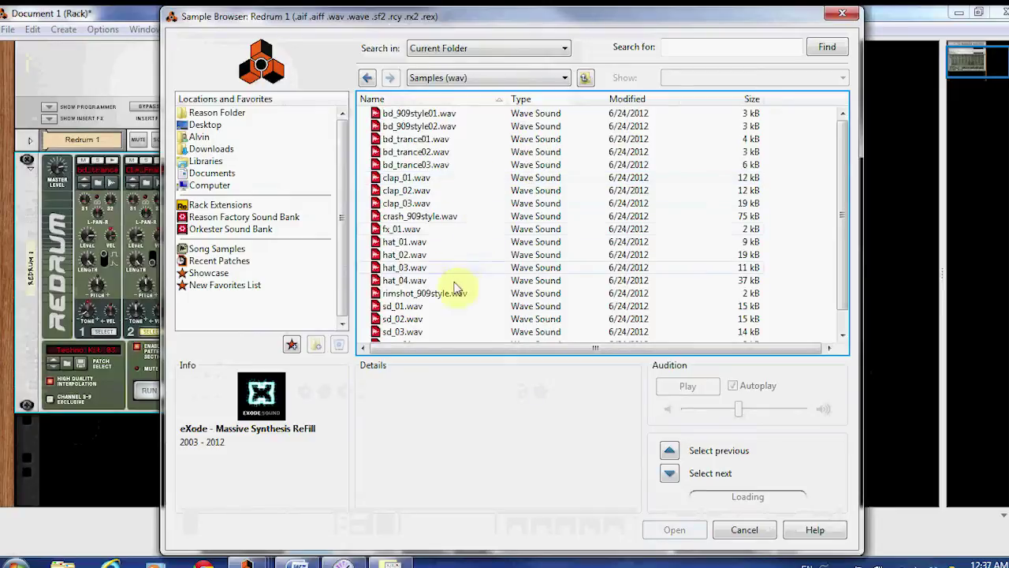
{"action": "double_click", "coordinate": [442, 331]}
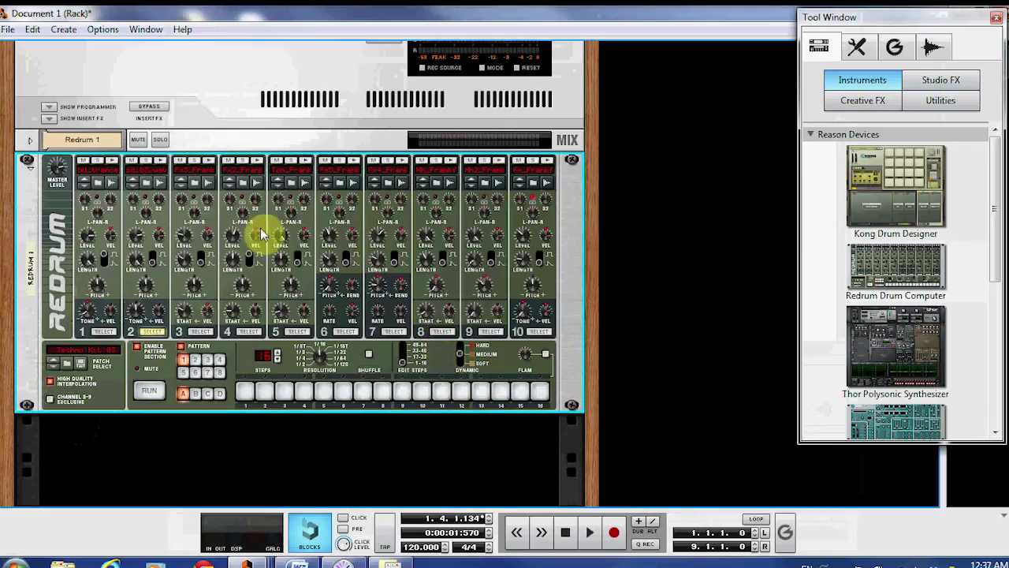
- Make drum channel 3 active and load hat_04.wav from the eXode ReFill into it
{"action": "left_click", "coordinate": [199, 331]}
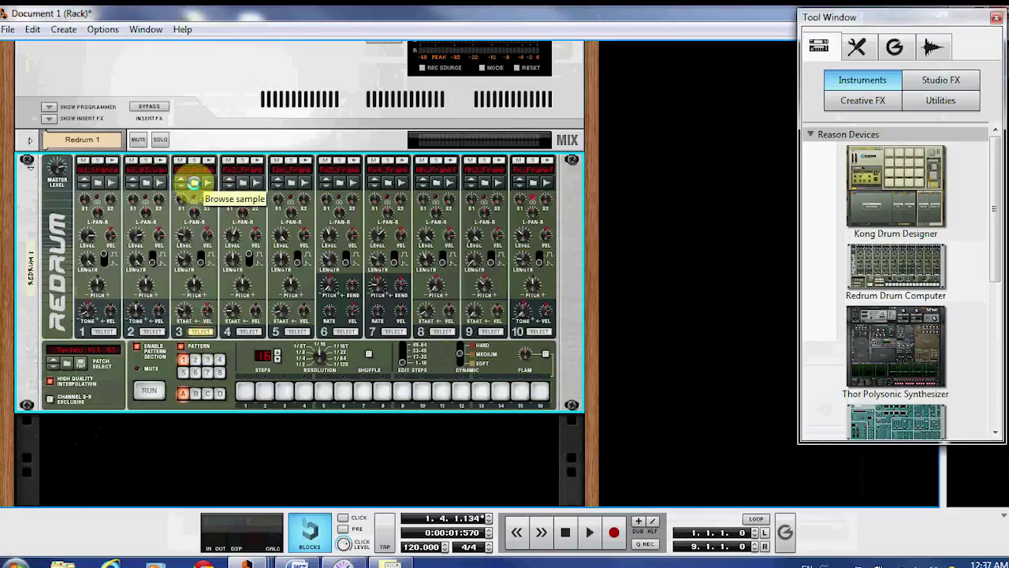
{"action": "left_click", "coordinate": [190, 182]}
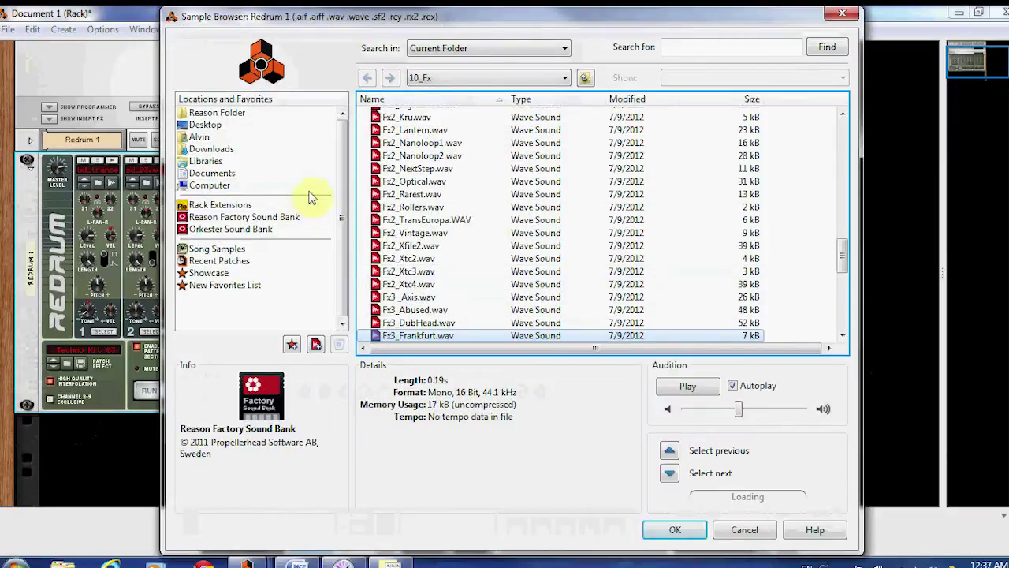
{"action": "left_click", "coordinate": [466, 79]}
{"action": "left_click", "coordinate": [473, 148]}
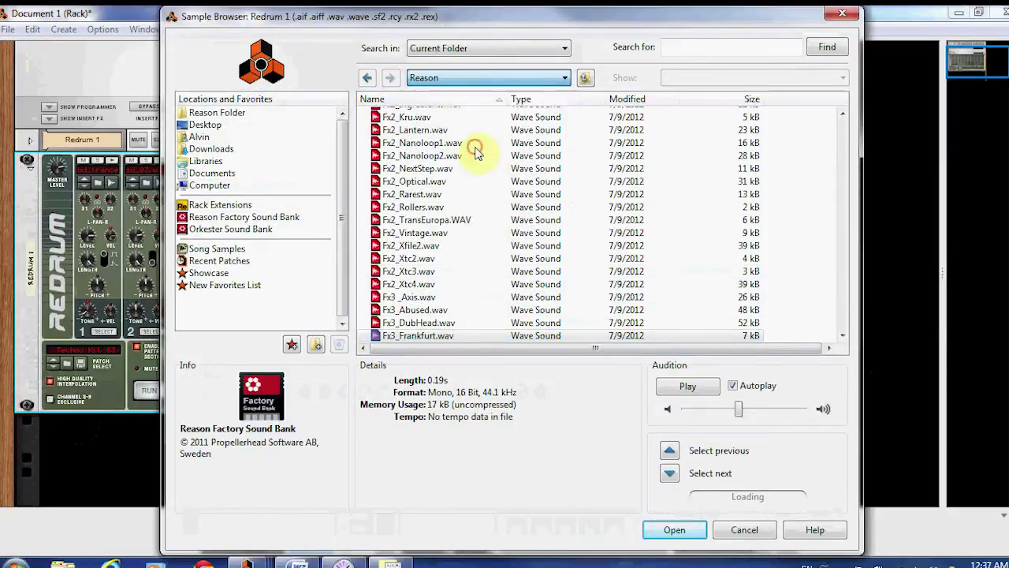
{"action": "double_click", "coordinate": [450, 203]}
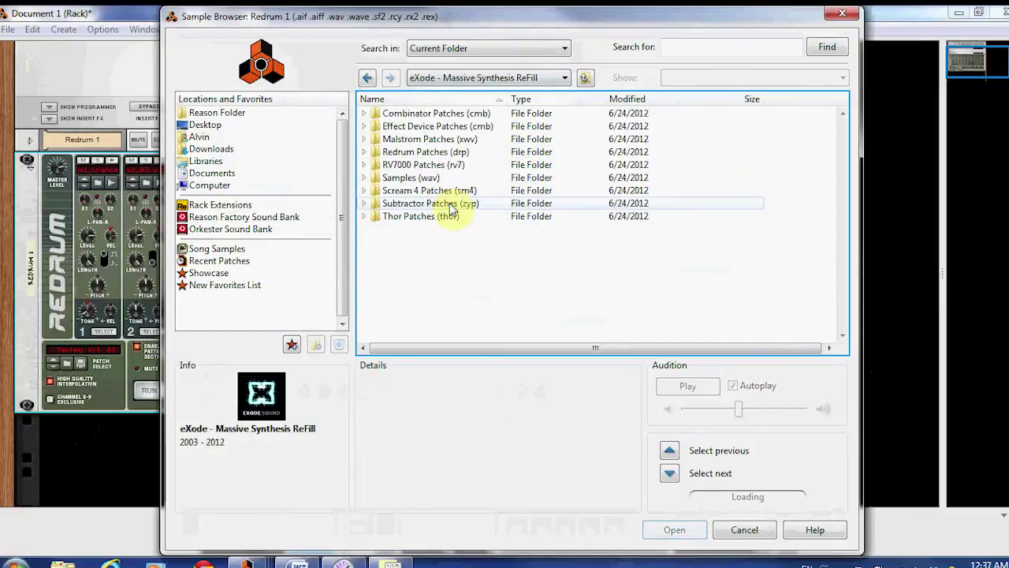
{"action": "double_click", "coordinate": [446, 179]}
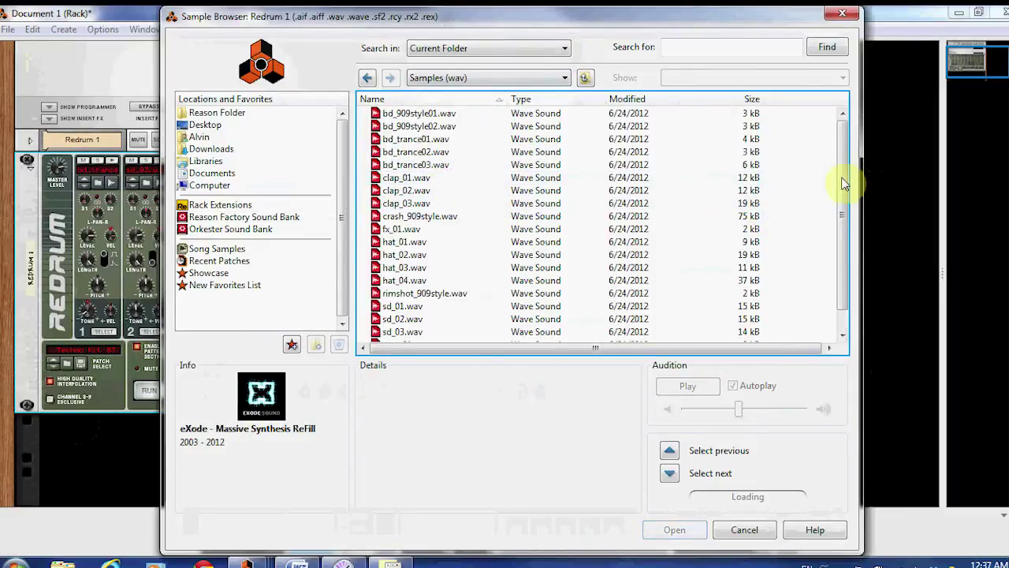
{"action": "left_click_drag", "start_coordinate": [842, 182], "coordinate": [828, 164]}
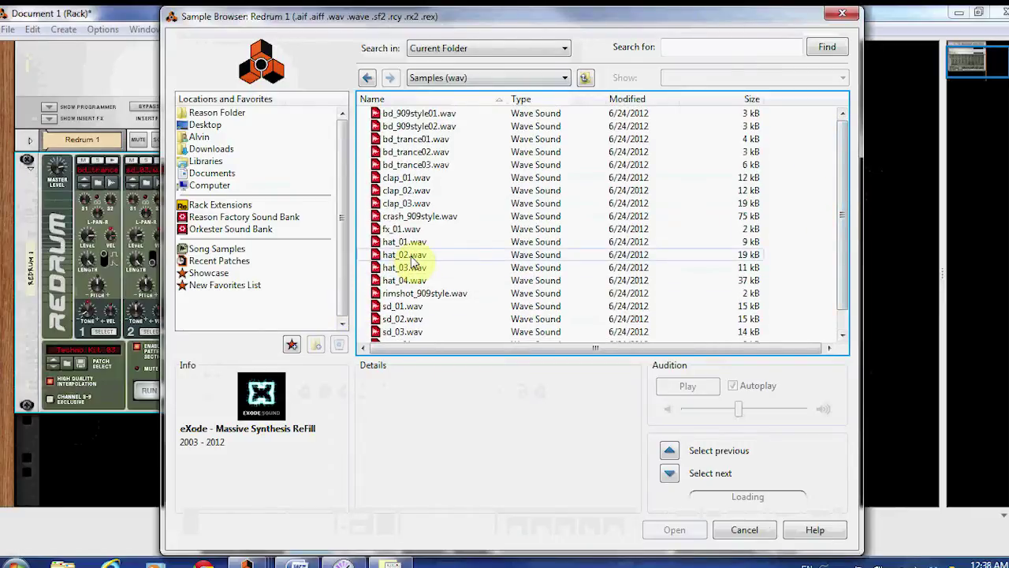
{"action": "double_click", "coordinate": [412, 278]}
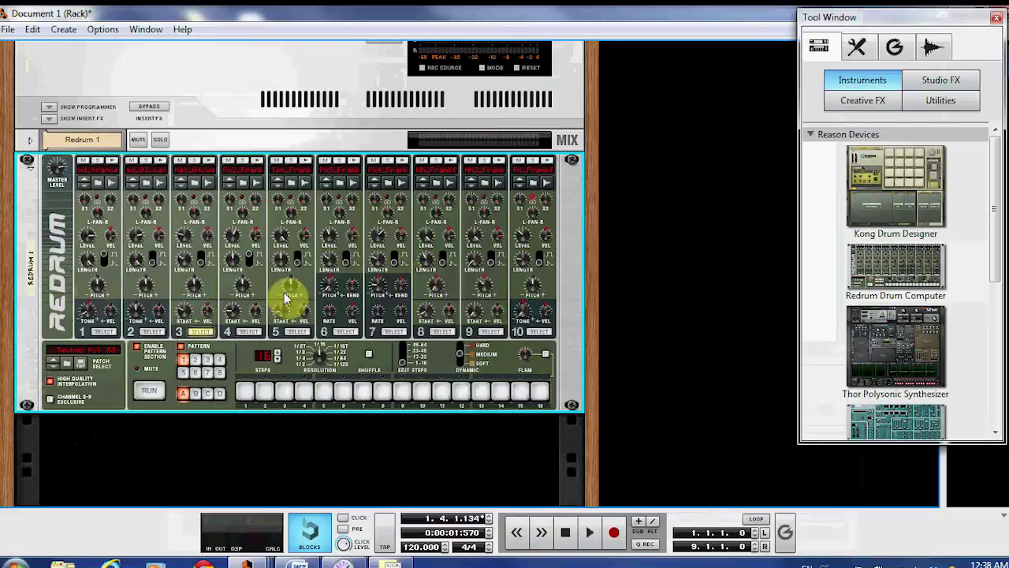
- Audition the new drums, repeatedly the drum 3 hi-hat, and hide the device browser
{"action": "left_click", "coordinate": [111, 161]}
{"action": "left_click", "coordinate": [207, 161]}
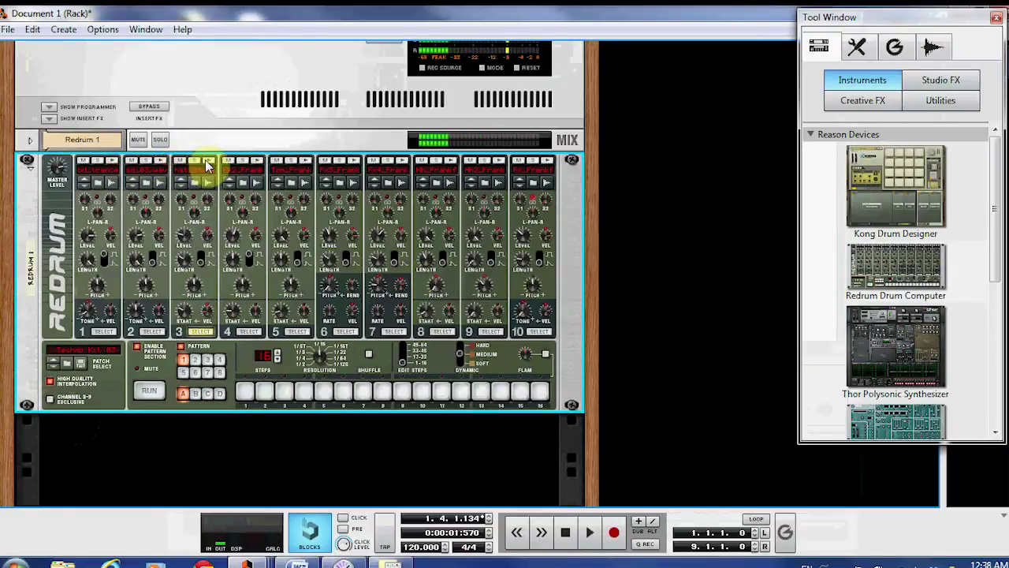
{"action": "left_click", "coordinate": [206, 161]}
{"action": "left_click", "coordinate": [206, 161]}
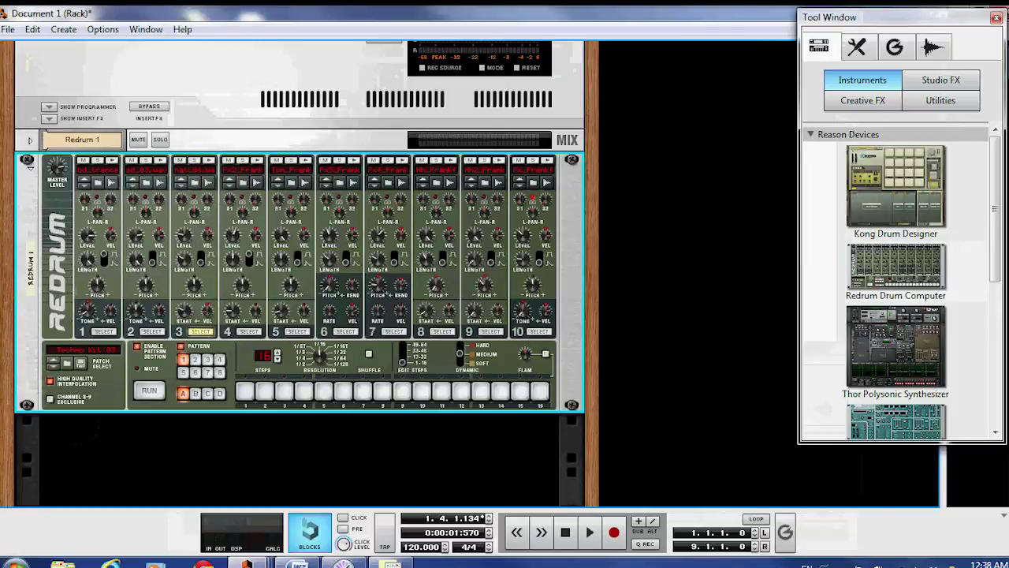
{"action": "key", "text": "F8"}
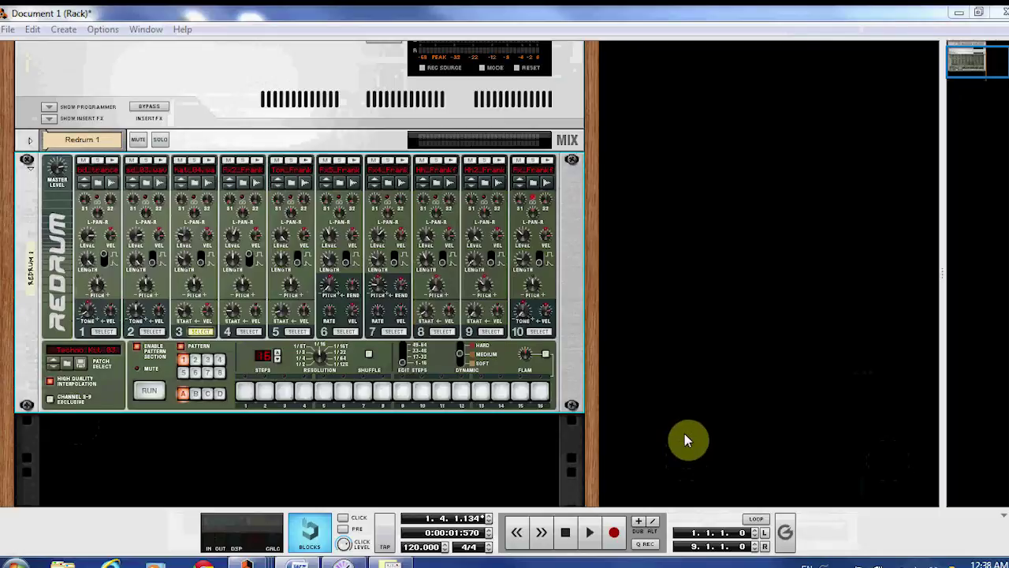
{"action": "left_click", "coordinate": [81, 362]}
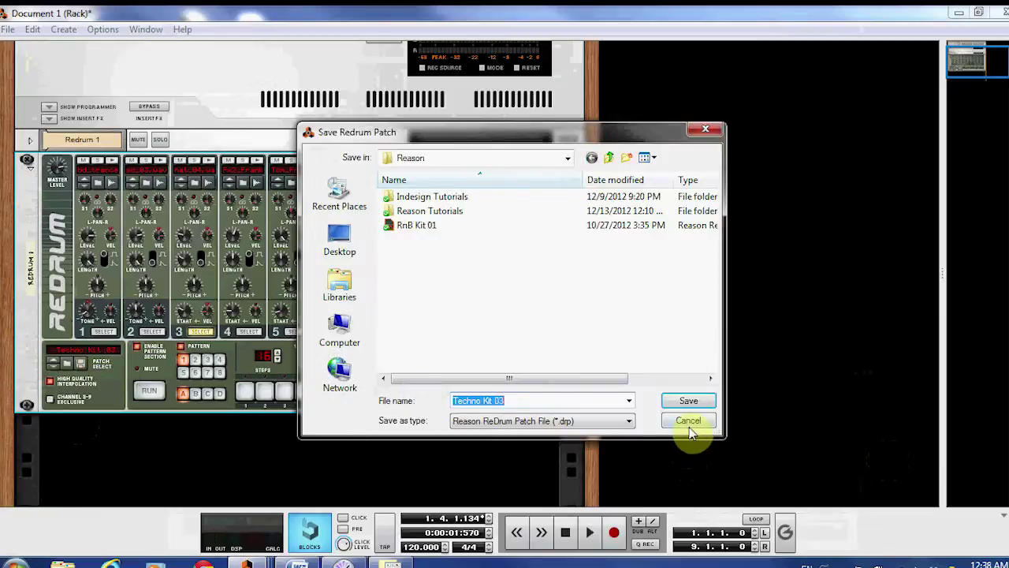
{"action": "left_click", "coordinate": [683, 416]}
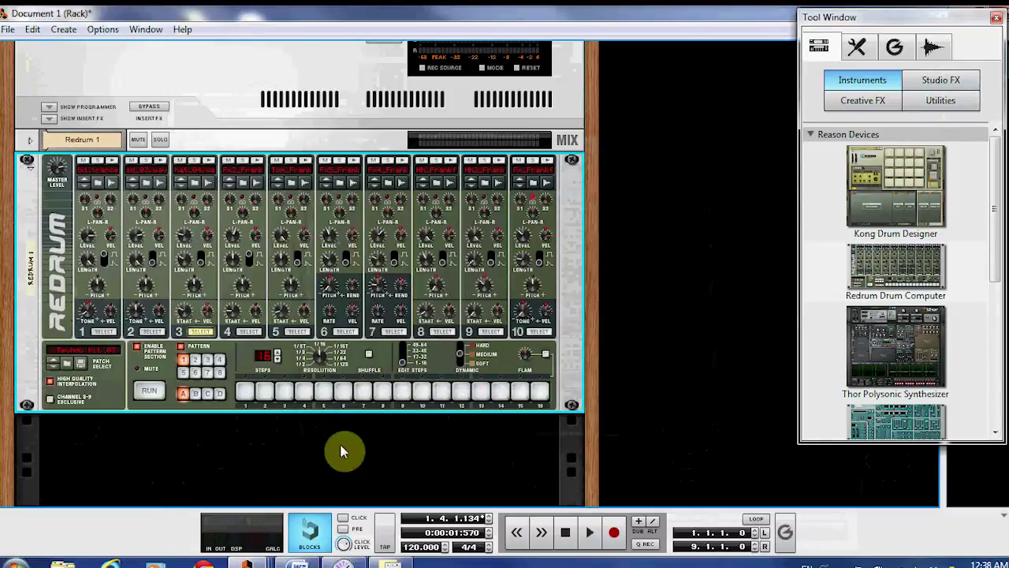
- Place test hits on steps 1, 5, 9 and 13, play them, then clear them
{"action": "left_click", "coordinate": [249, 392]}
{"action": "left_click", "coordinate": [323, 392]}
{"action": "left_click", "coordinate": [404, 392]}
{"action": "left_click", "coordinate": [480, 392]}
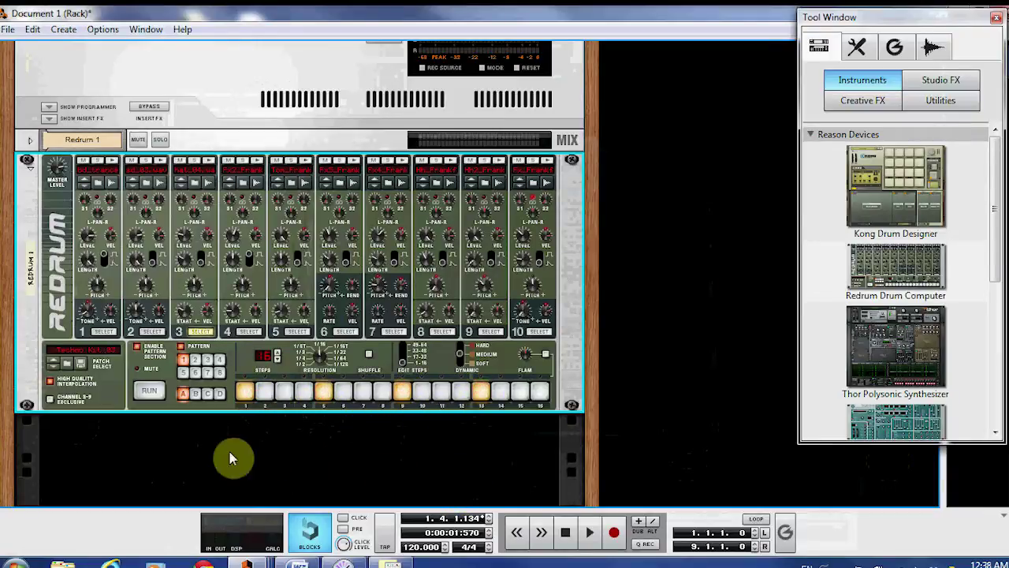
{"action": "left_click", "coordinate": [149, 390]}
{"action": "key", "text": "F8"}
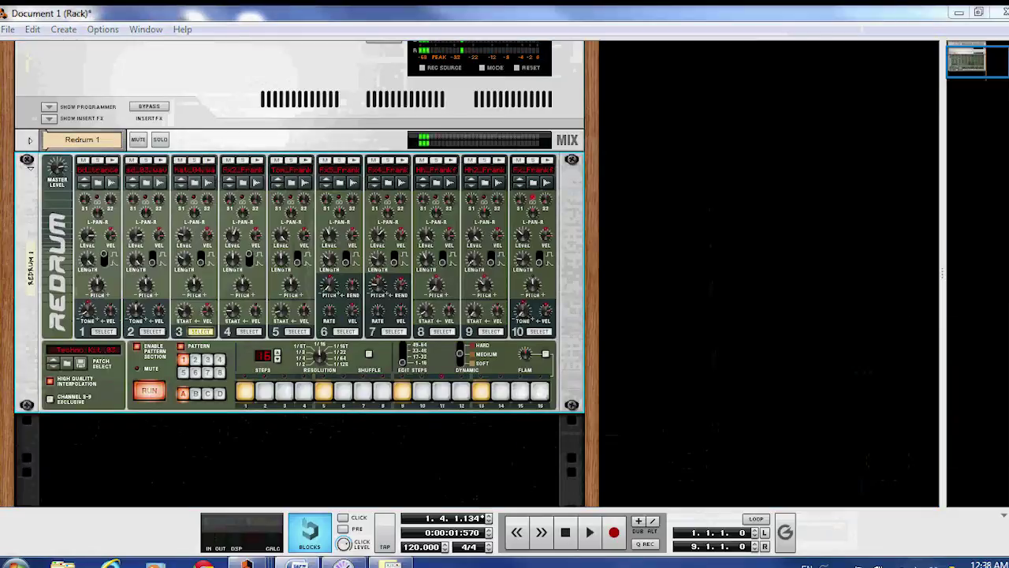
{"action": "left_click", "coordinate": [149, 390]}
{"action": "key", "text": "F8"}
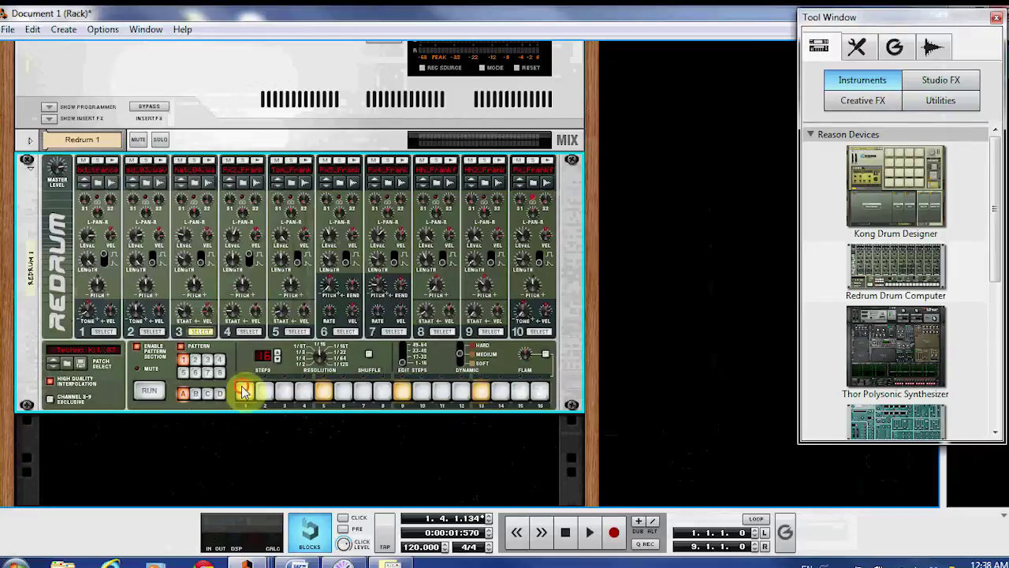
{"action": "left_click_drag", "start_coordinate": [245, 391], "coordinate": [745, 394]}
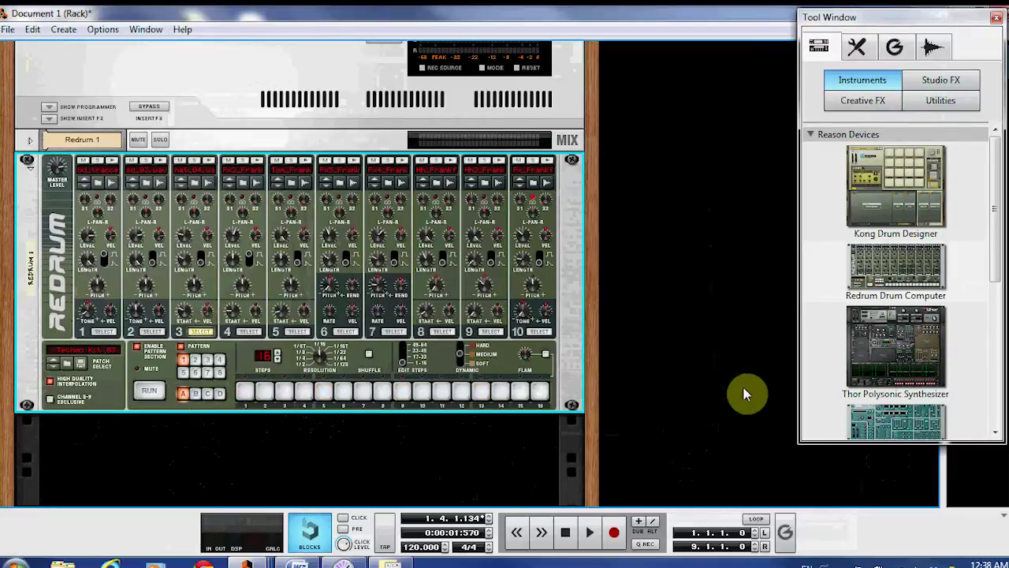
- Program drum 1 on step 1, drum 2 on steps 5 and 13, drum 3 on 3, 7, 11, 15
{"action": "left_click", "coordinate": [109, 333]}
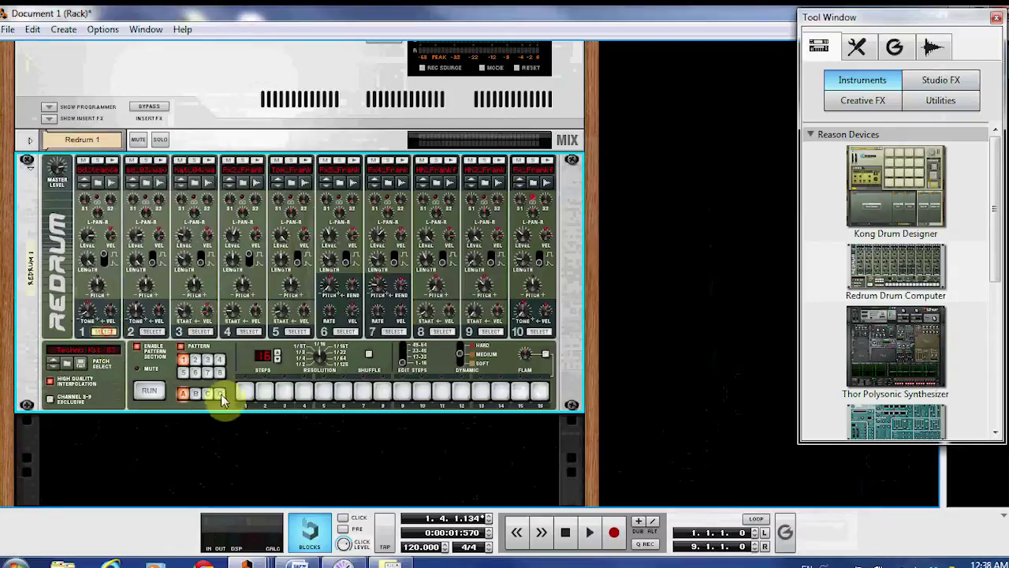
{"action": "left_click", "coordinate": [245, 392]}
{"action": "left_click", "coordinate": [153, 332]}
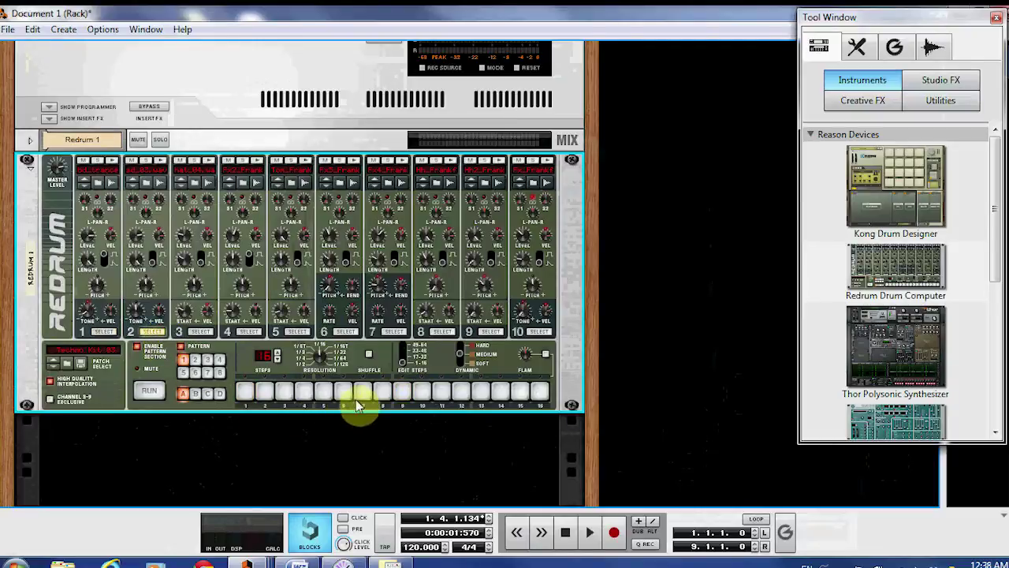
{"action": "left_click", "coordinate": [323, 391]}
{"action": "left_click", "coordinate": [481, 391]}
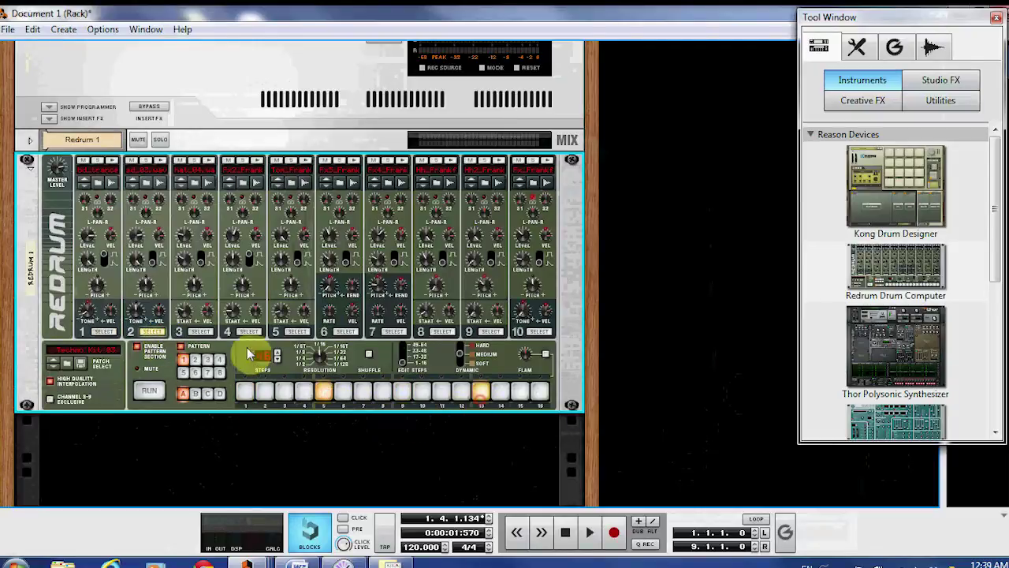
{"action": "left_click", "coordinate": [209, 333]}
{"action": "left_click", "coordinate": [284, 391]}
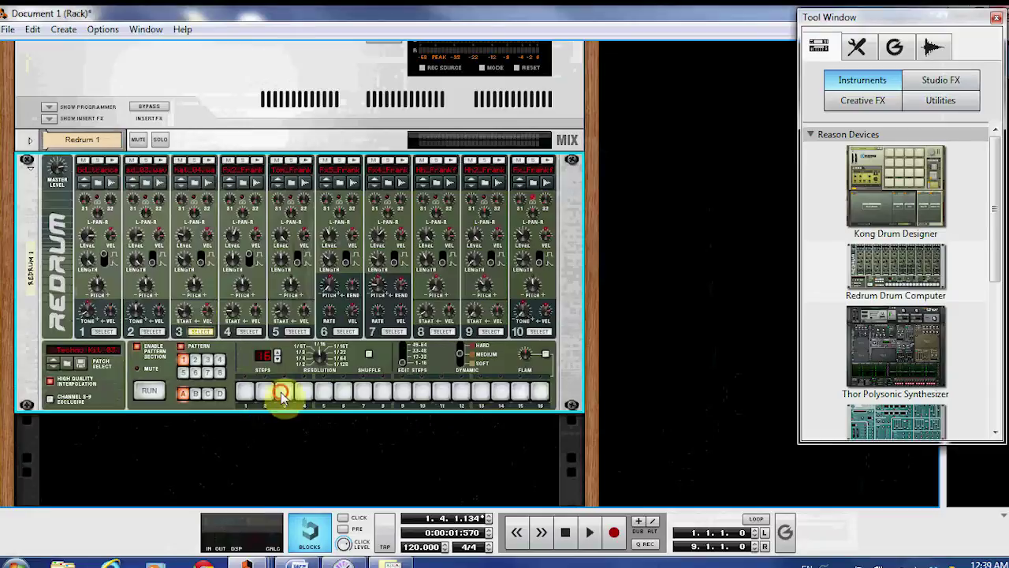
{"action": "left_click", "coordinate": [362, 392]}
{"action": "left_click", "coordinate": [442, 391]}
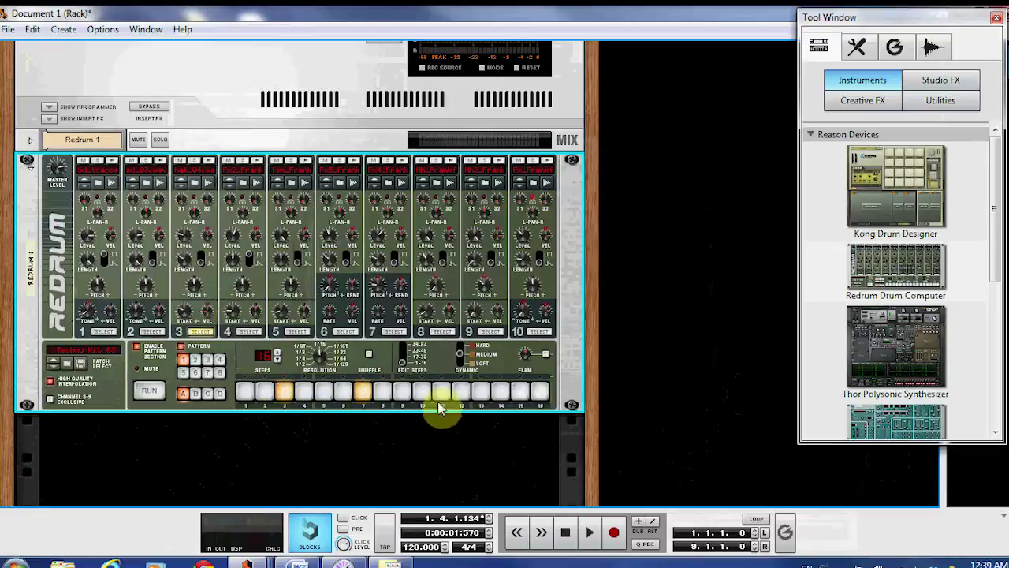
{"action": "left_click", "coordinate": [520, 391]}
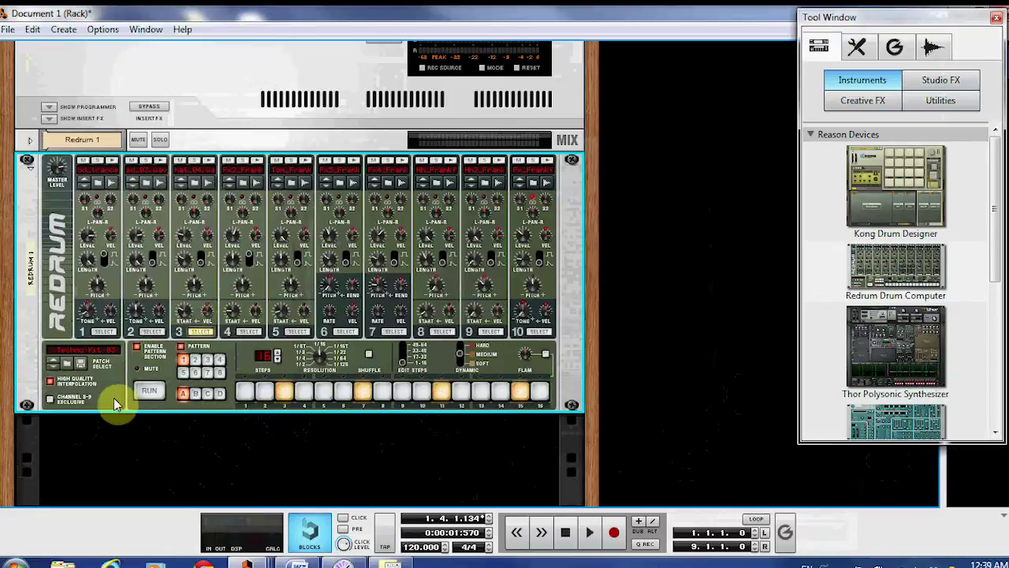
{"action": "key", "text": "F8"}
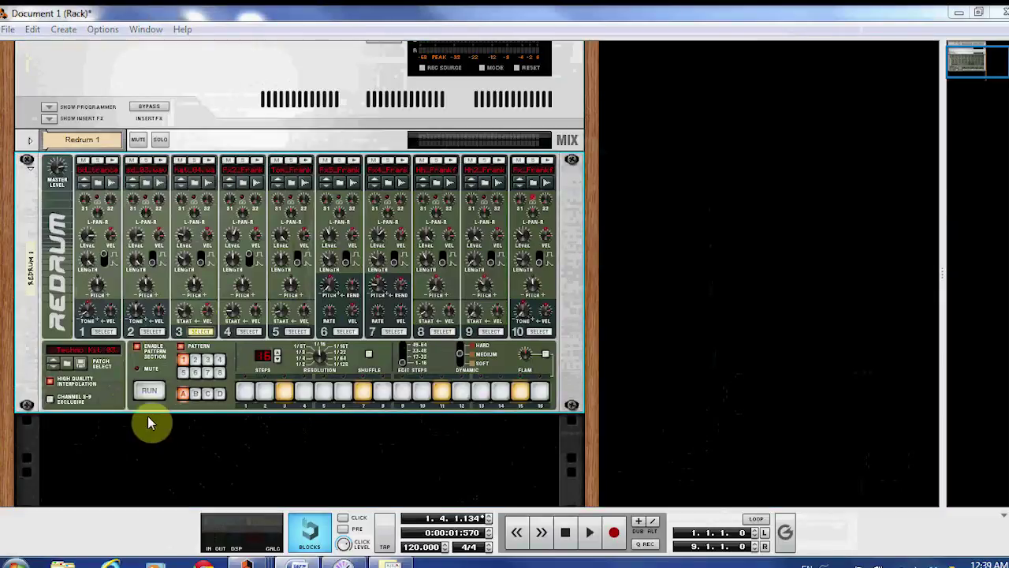
{"action": "left_click", "coordinate": [148, 391]}
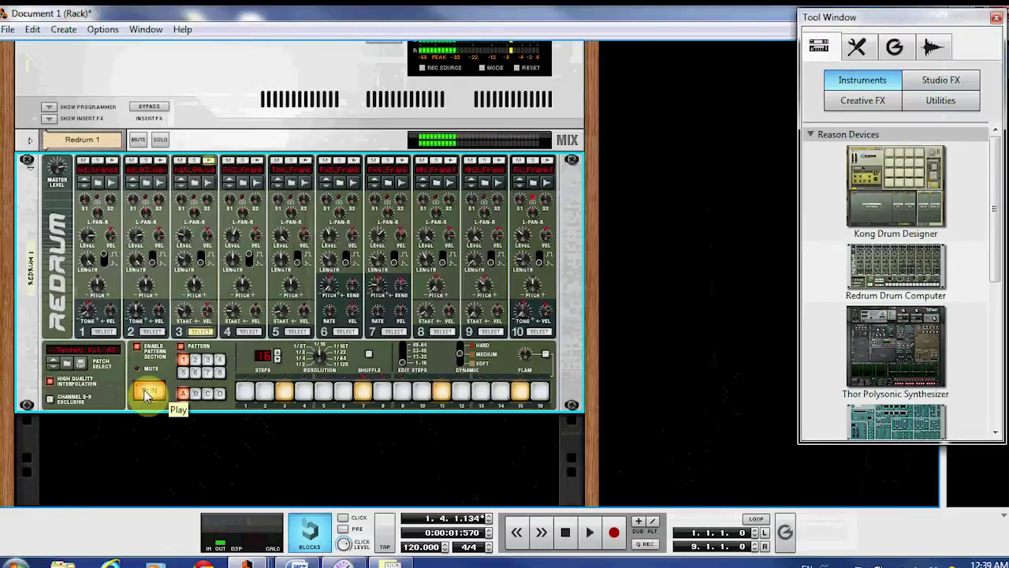
{"action": "left_click", "coordinate": [146, 393]}
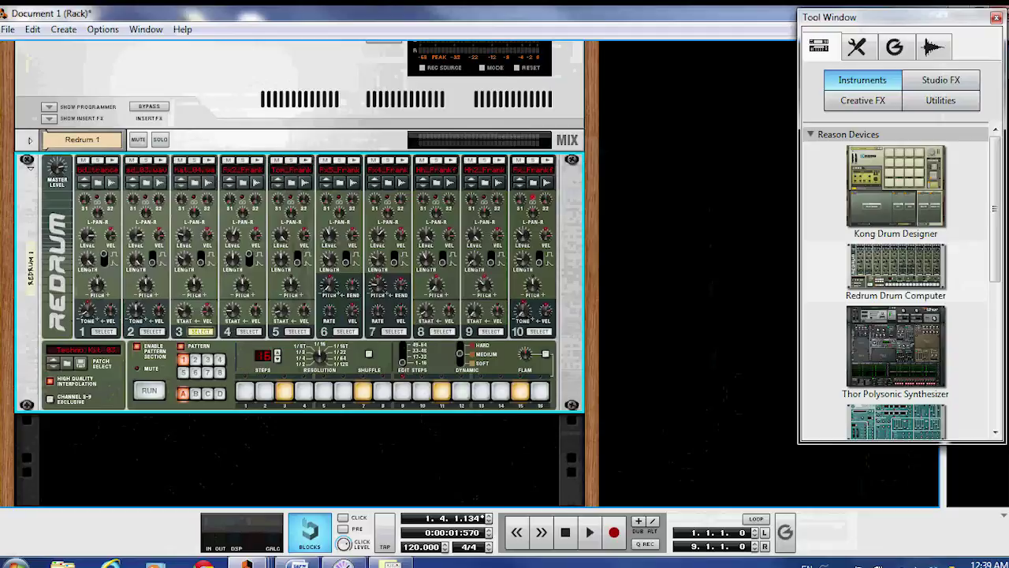
- Set the Redrum step resolution to 1/16T, toggling the device browser with F8
{"action": "key", "text": "F8"}
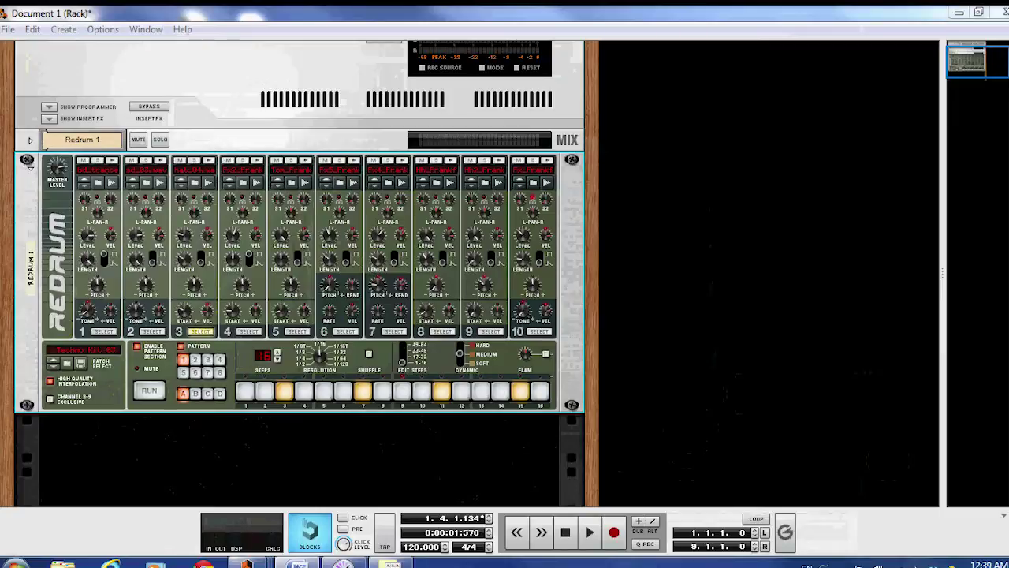
{"action": "key", "text": "F8"}
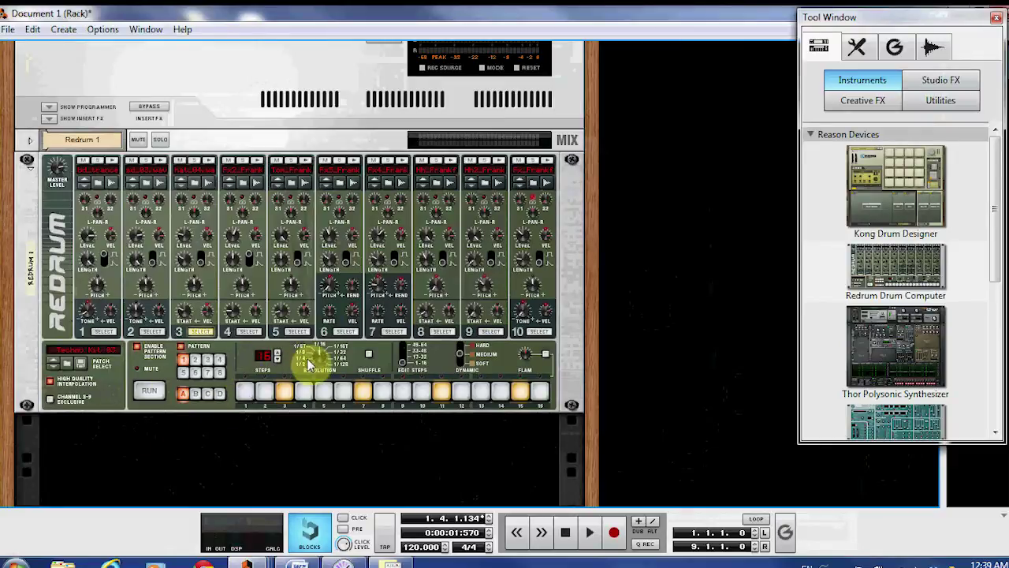
{"action": "left_click_drag", "start_coordinate": [317, 358], "coordinate": [317, 362]}
{"action": "key", "text": "F8"}
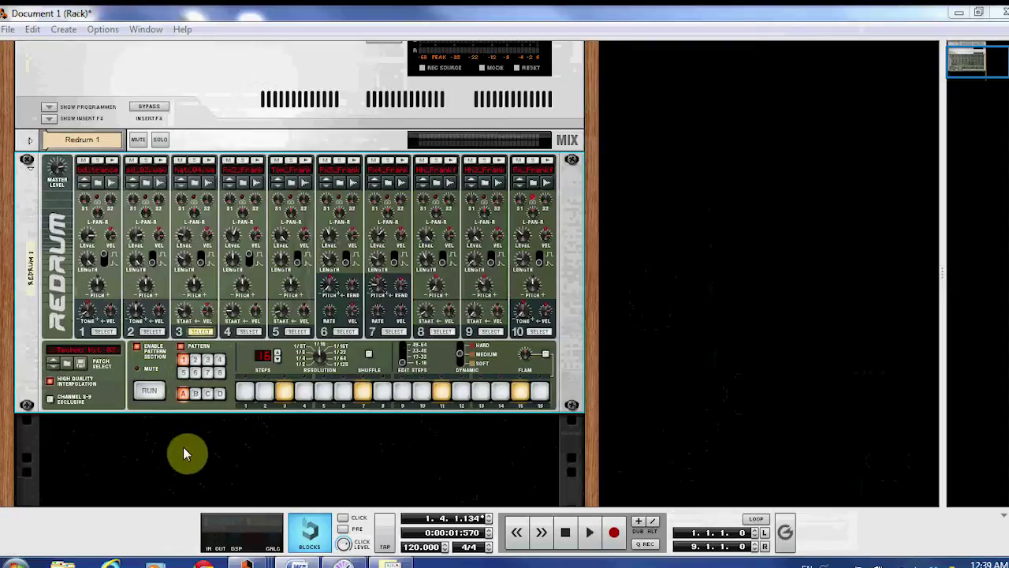
{"action": "key", "text": "F8"}
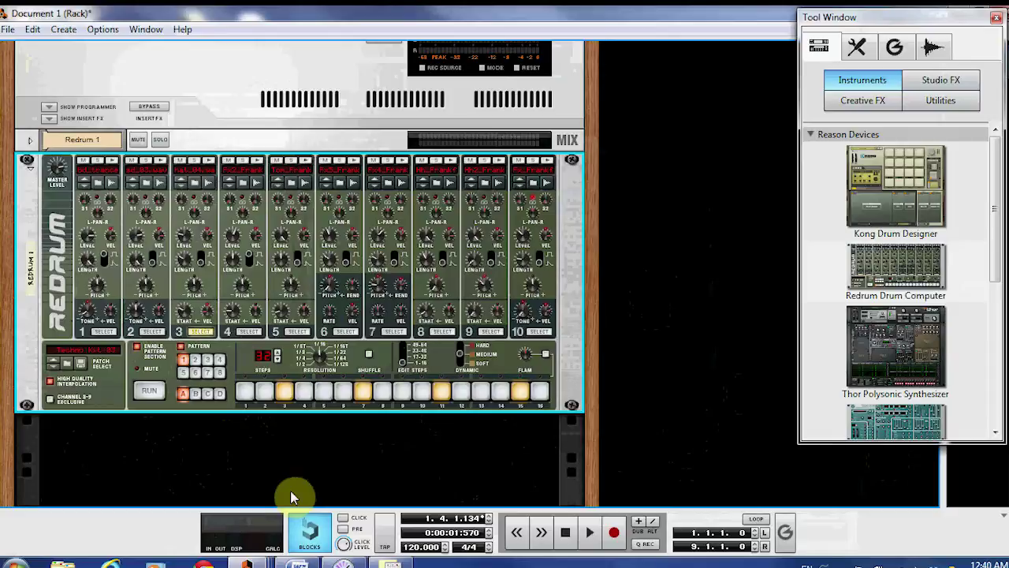
- Place hits on steps 1, 5, 9, 13 and 15, then play and stop the pattern
{"action": "left_click", "coordinate": [442, 392]}
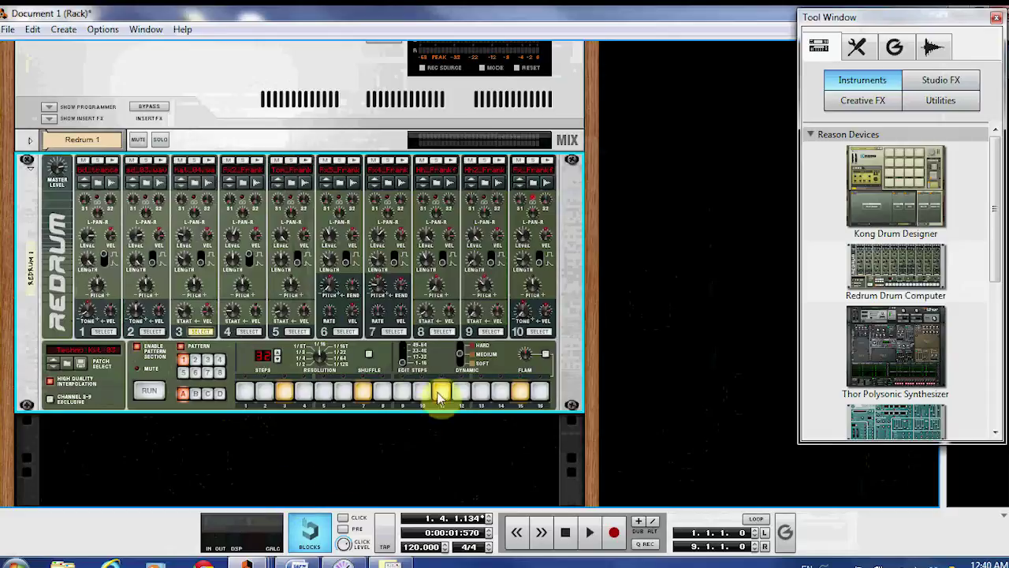
{"action": "left_click", "coordinate": [402, 364]}
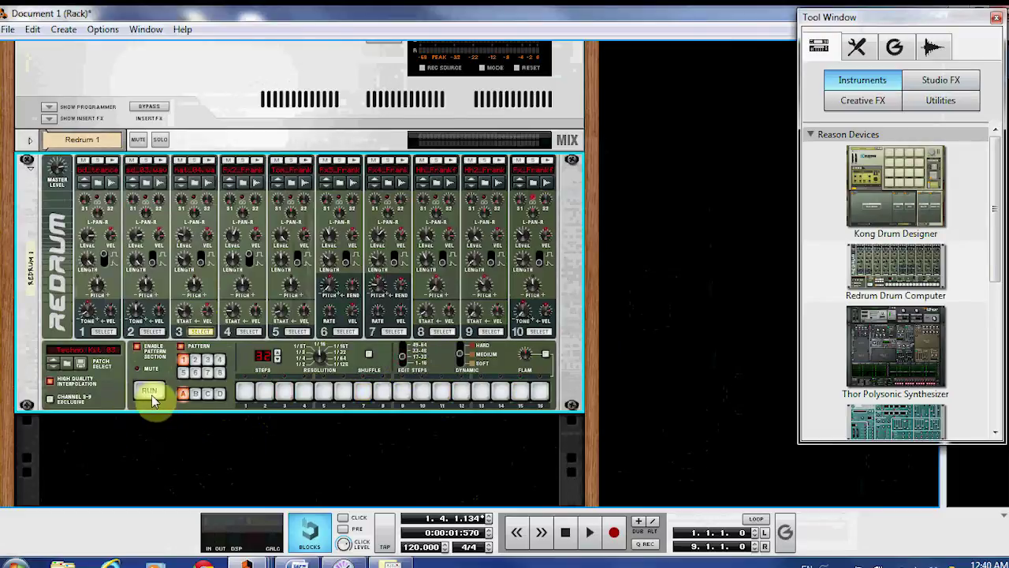
{"action": "left_click", "coordinate": [251, 392]}
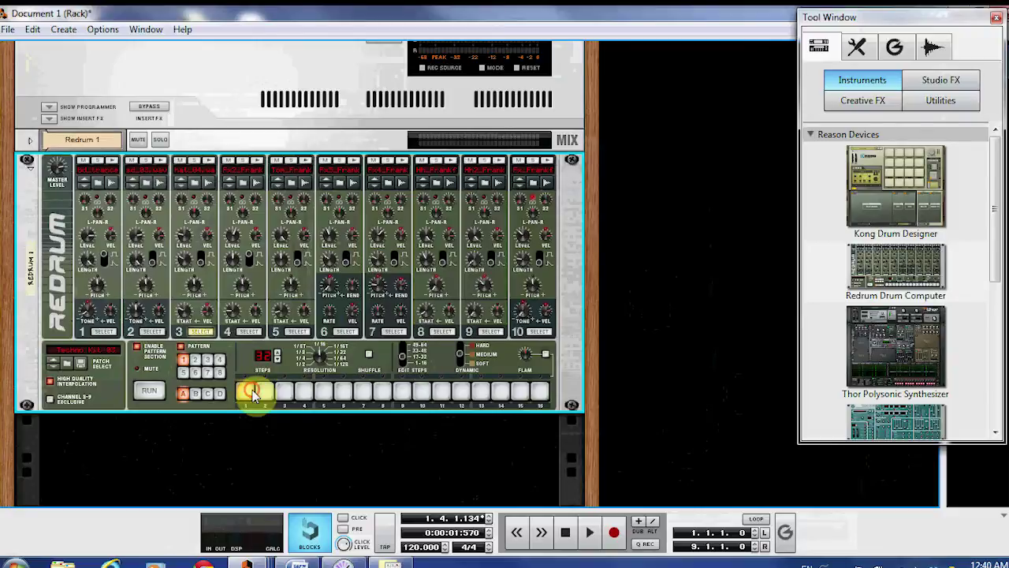
{"action": "left_click", "coordinate": [323, 392]}
{"action": "left_click", "coordinate": [402, 392]}
{"action": "left_click", "coordinate": [481, 391]}
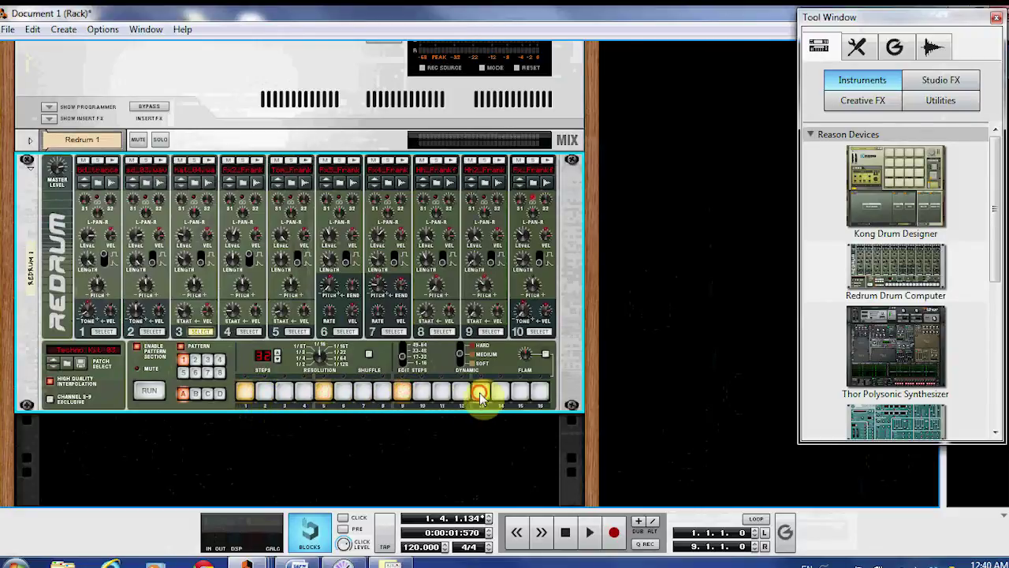
{"action": "left_click", "coordinate": [520, 392]}
{"action": "left_click", "coordinate": [151, 390]}
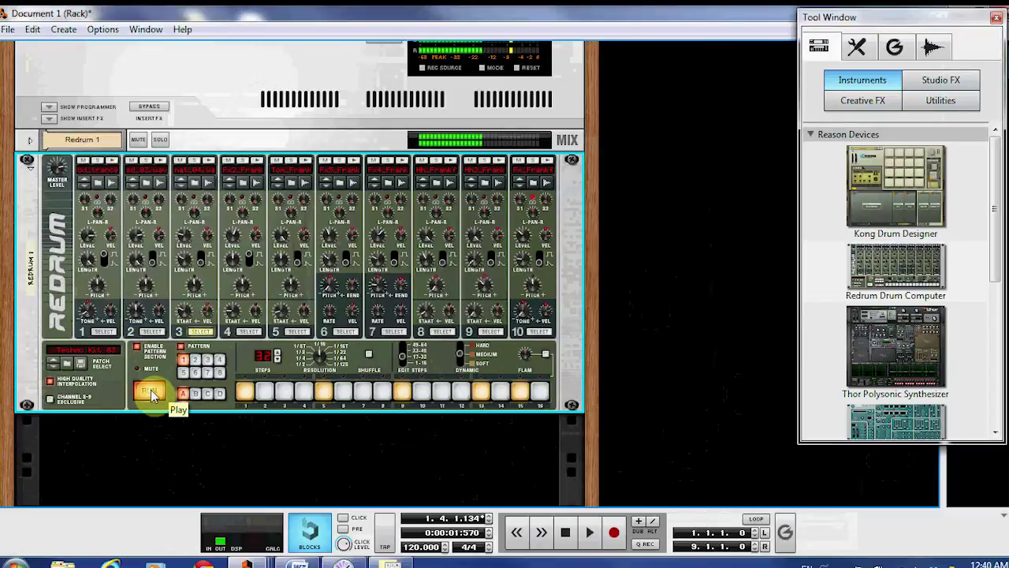
{"action": "left_click", "coordinate": [153, 389]}
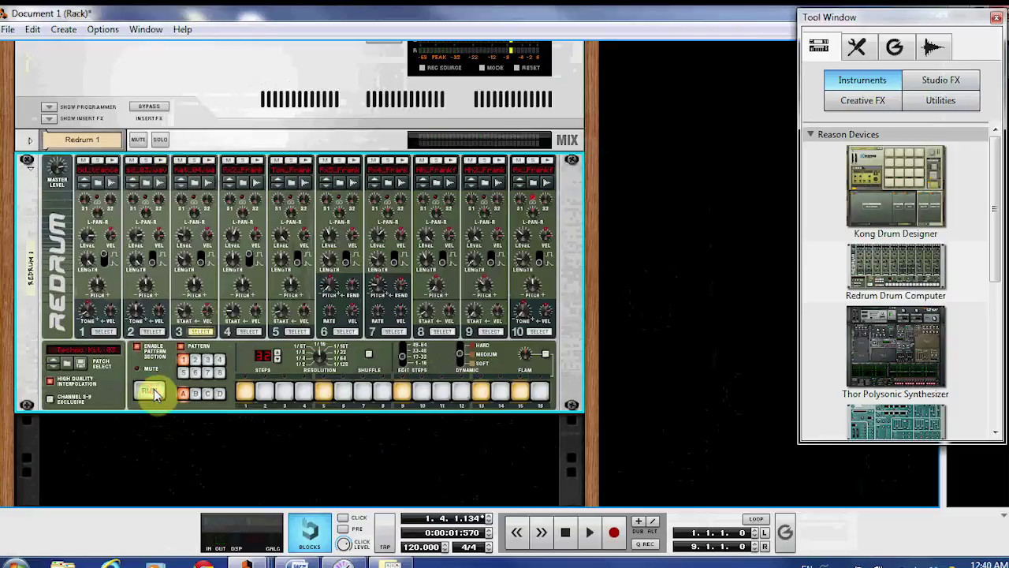
- Switch to pattern 2, fill steps 9–16 and 5–8 with hits, and play it
{"action": "left_click", "coordinate": [197, 362]}
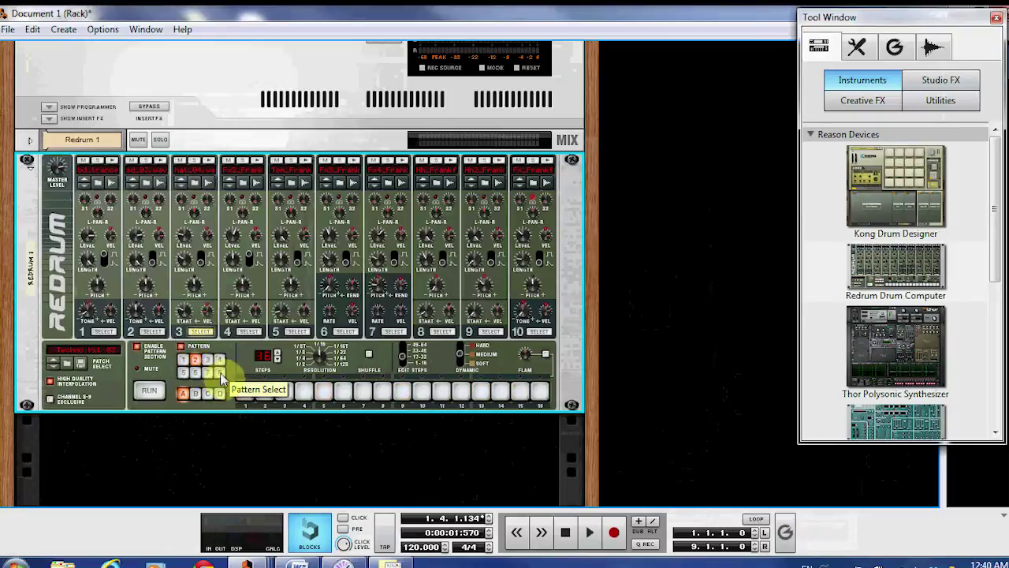
{"action": "left_click_drag", "start_coordinate": [496, 412], "coordinate": [394, 396]}
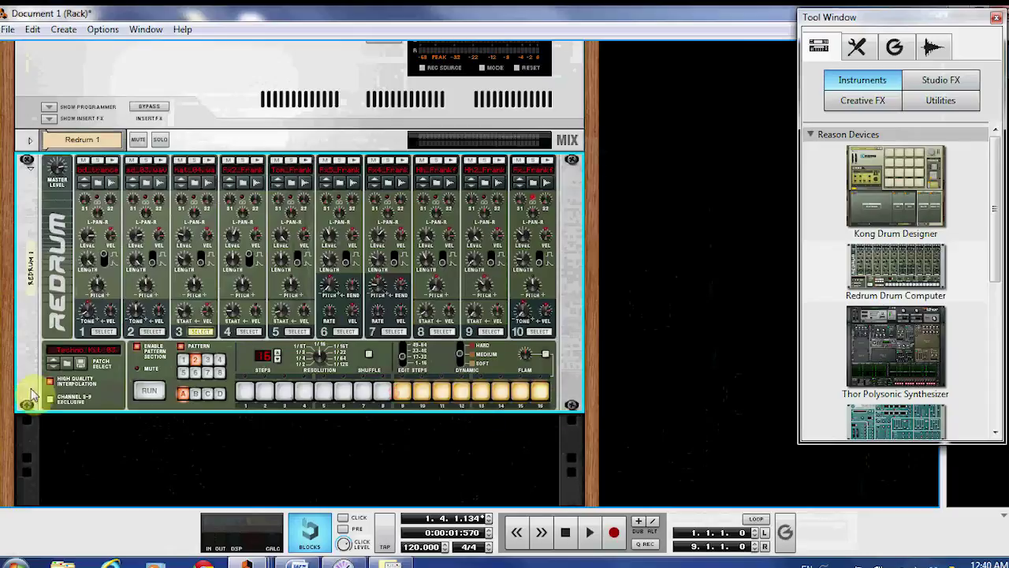
{"action": "left_click", "coordinate": [142, 392]}
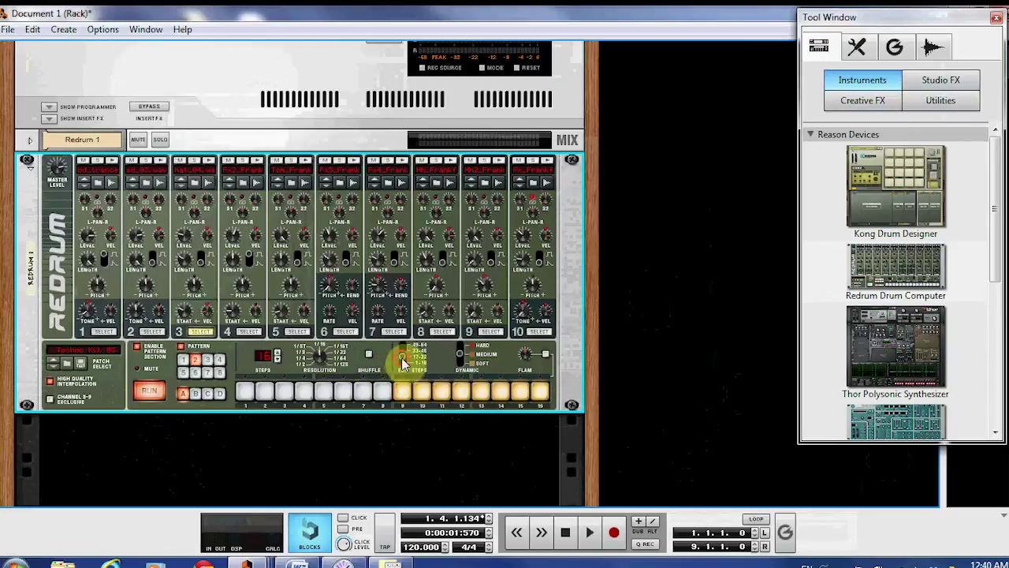
{"action": "left_click_drag", "start_coordinate": [382, 390], "coordinate": [327, 387]}
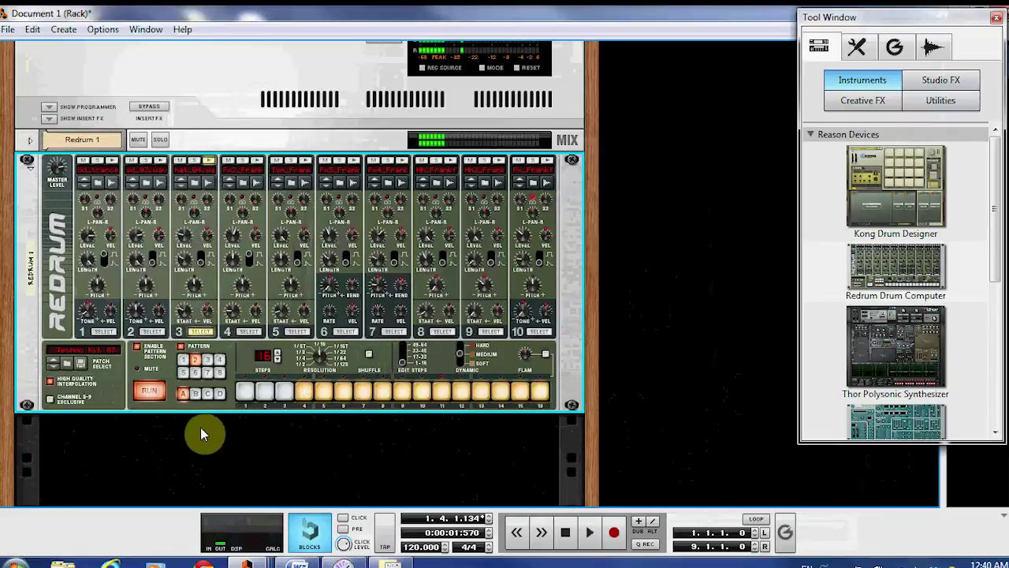
- Stop playback, return Edit Steps to 1–16, select pattern 1 and show drum 1's steps
{"action": "left_click", "coordinate": [151, 389]}
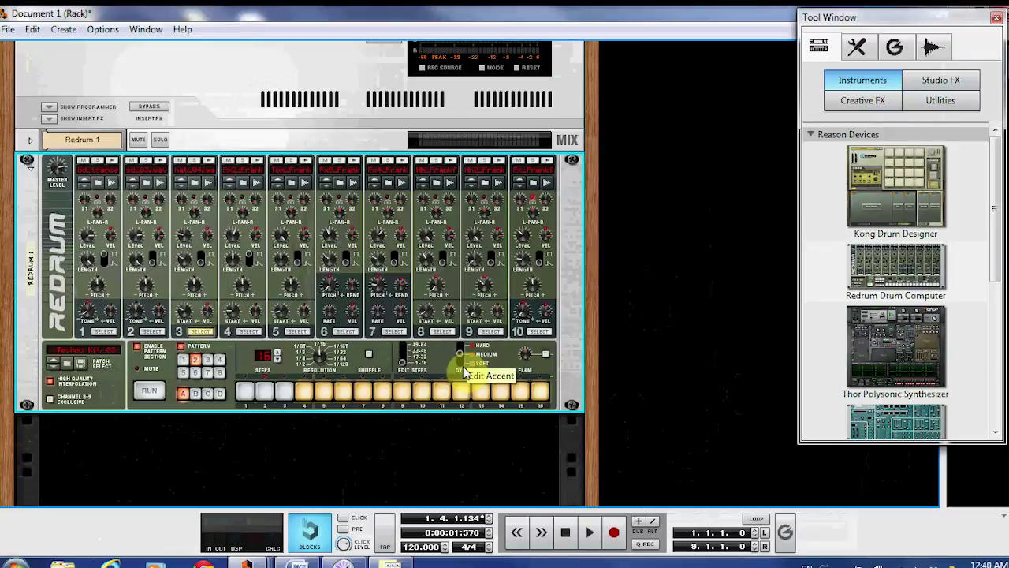
{"action": "left_click", "coordinate": [402, 361]}
{"action": "left_click", "coordinate": [402, 361]}
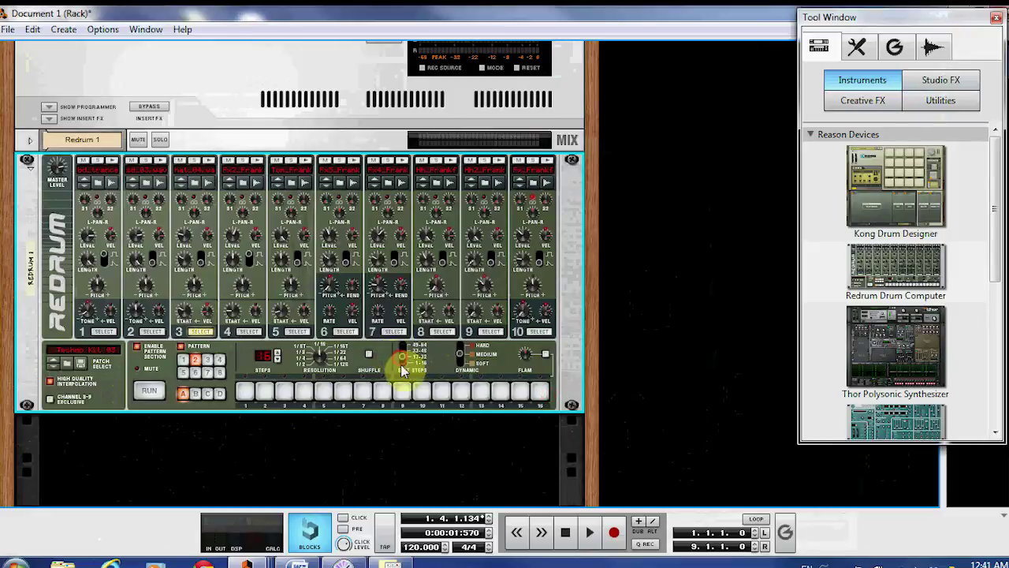
{"action": "left_click", "coordinate": [402, 367]}
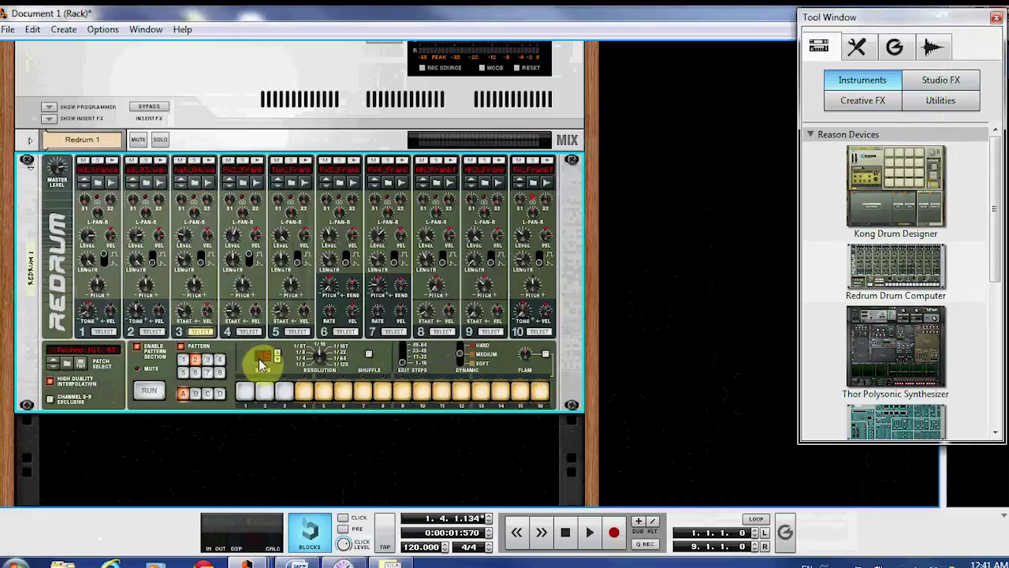
{"action": "left_click", "coordinate": [185, 360]}
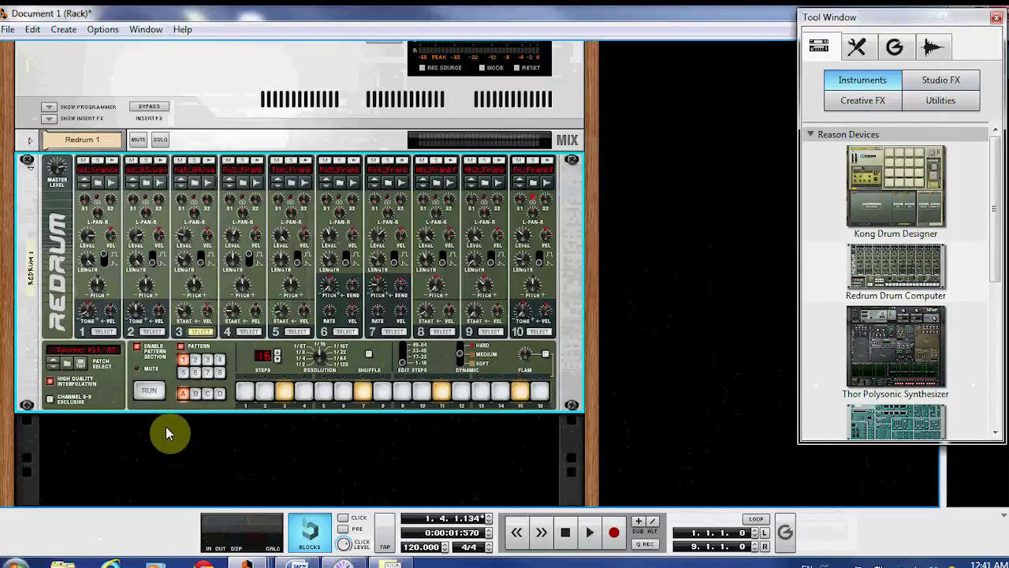
{"action": "left_click", "coordinate": [103, 331]}
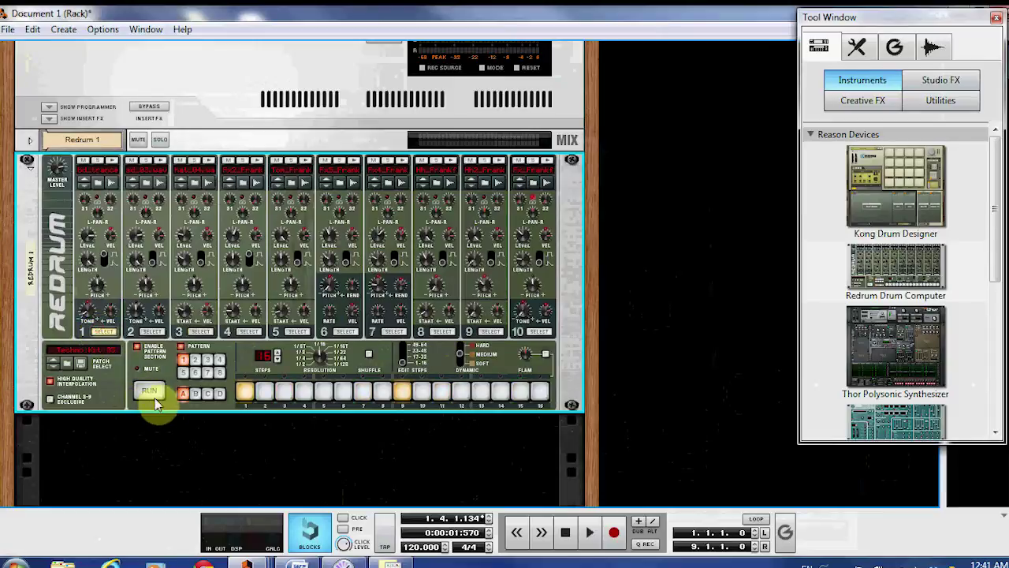
- While the pattern plays, give drum 1 level 28, pitch -64, length 79 and toggle decay/gate
{"action": "left_click", "coordinate": [154, 397]}
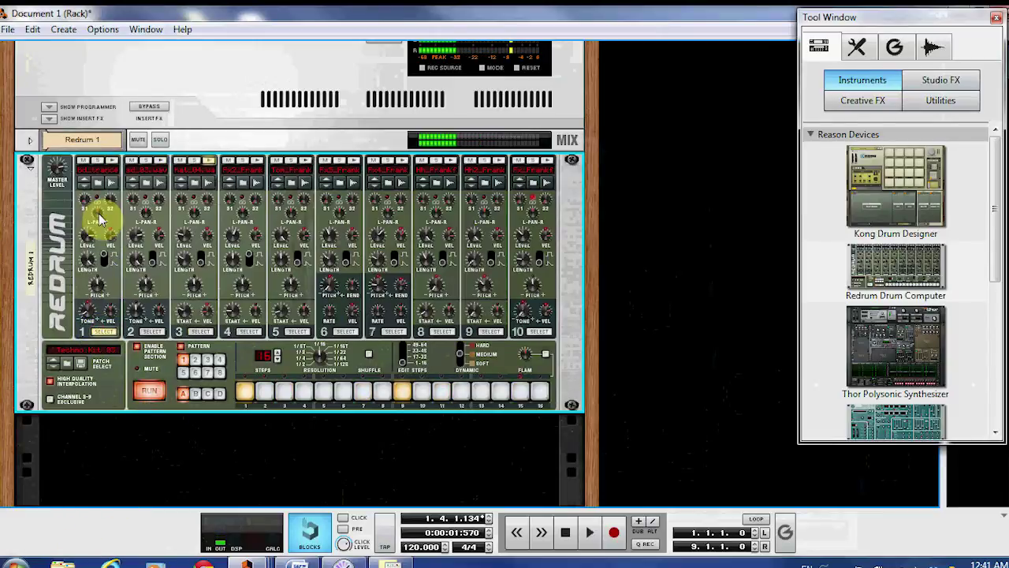
{"action": "left_click_drag", "start_coordinate": [99, 221], "coordinate": [87, 327]}
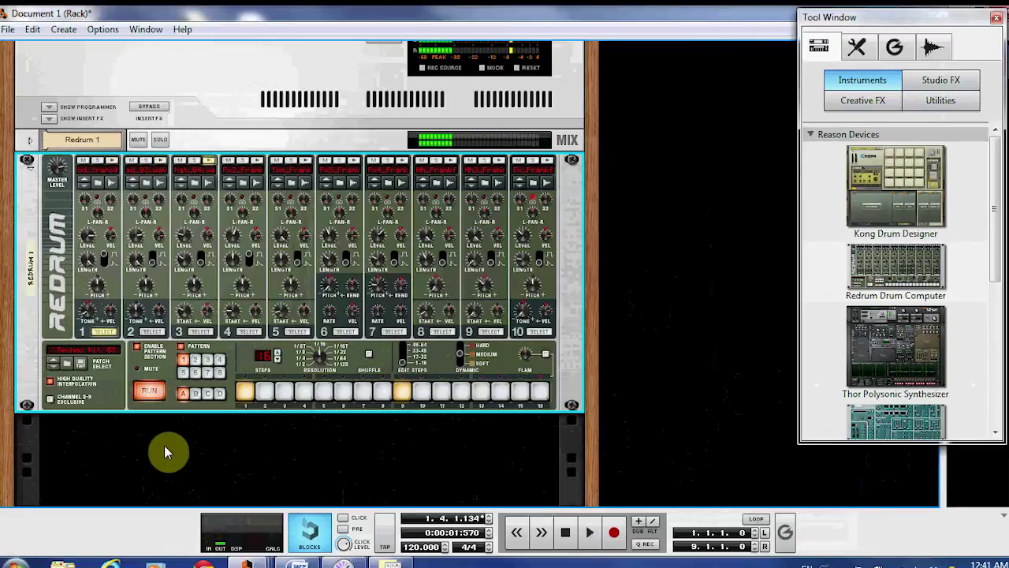
{"action": "left_click_drag", "start_coordinate": [92, 242], "coordinate": [95, 198]}
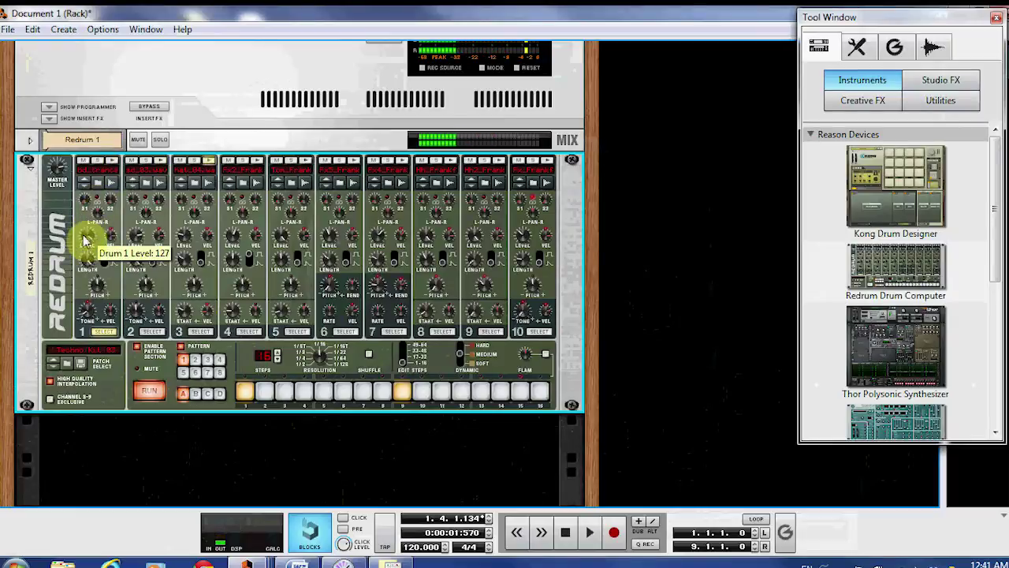
{"action": "left_click_drag", "start_coordinate": [83, 237], "coordinate": [83, 272]}
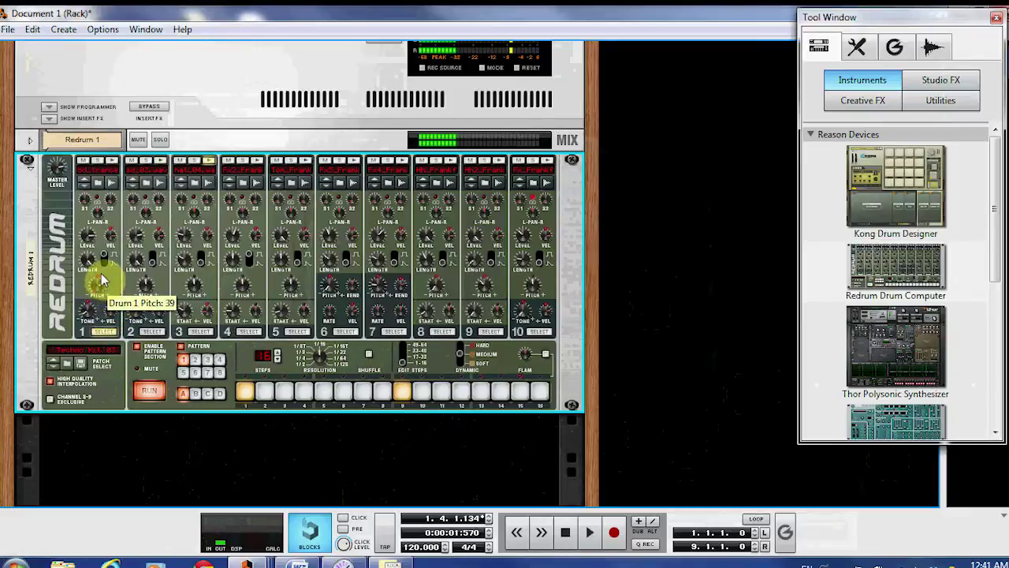
{"action": "left_click_drag", "start_coordinate": [101, 276], "coordinate": [81, 333]}
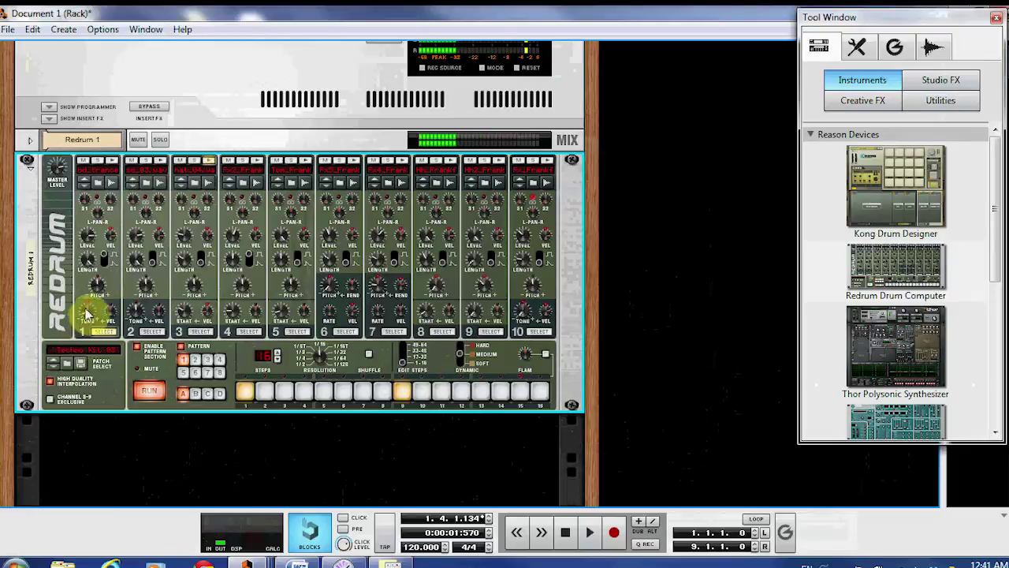
{"action": "left_click_drag", "start_coordinate": [86, 261], "coordinate": [82, 282]}
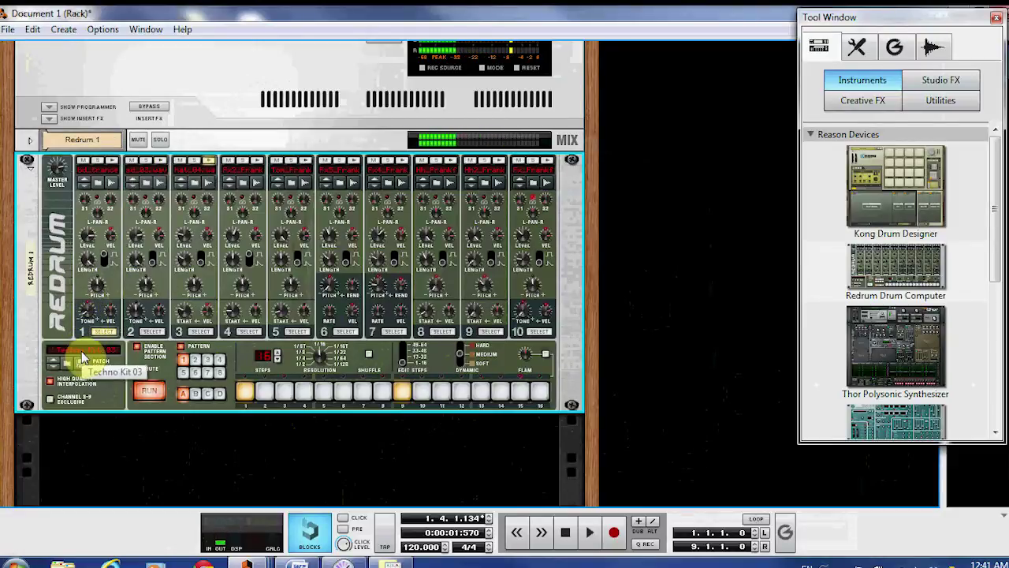
{"action": "left_click", "coordinate": [105, 259]}
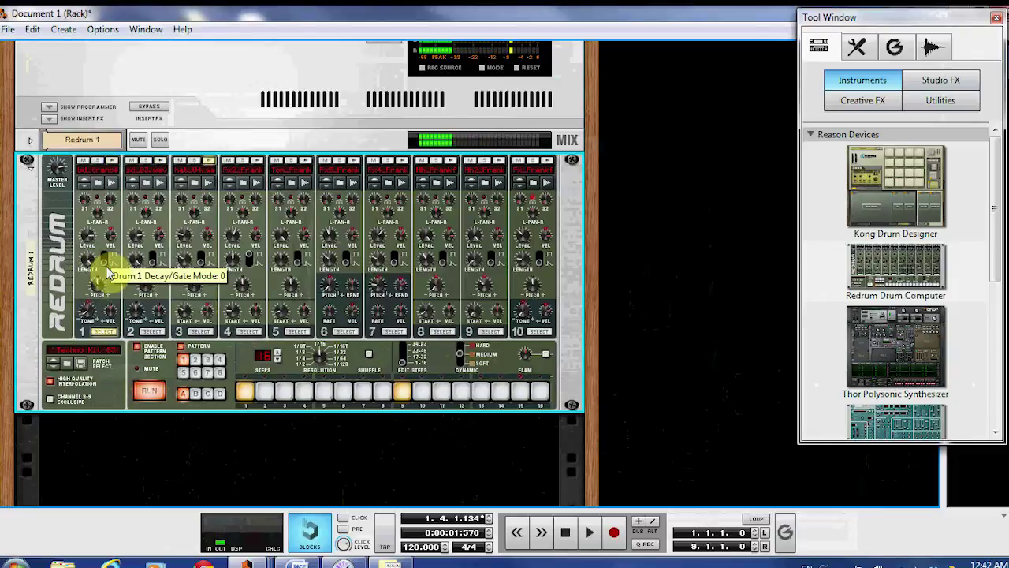
{"action": "left_click", "coordinate": [143, 392]}
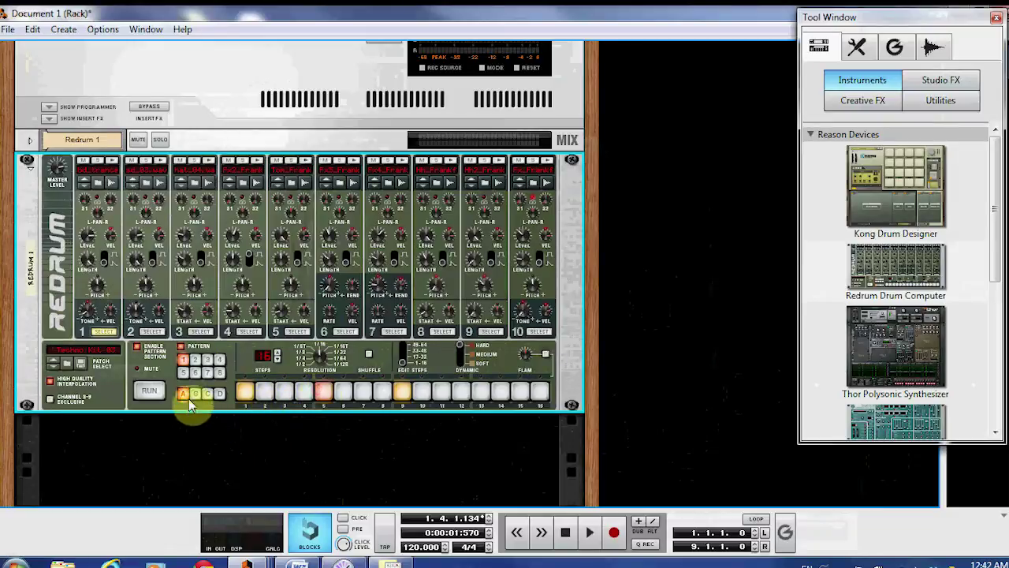
- Audition the pattern, then lower drum 1's step 1 and step 5 accents from Hard to Medium
{"action": "left_click", "coordinate": [151, 390]}
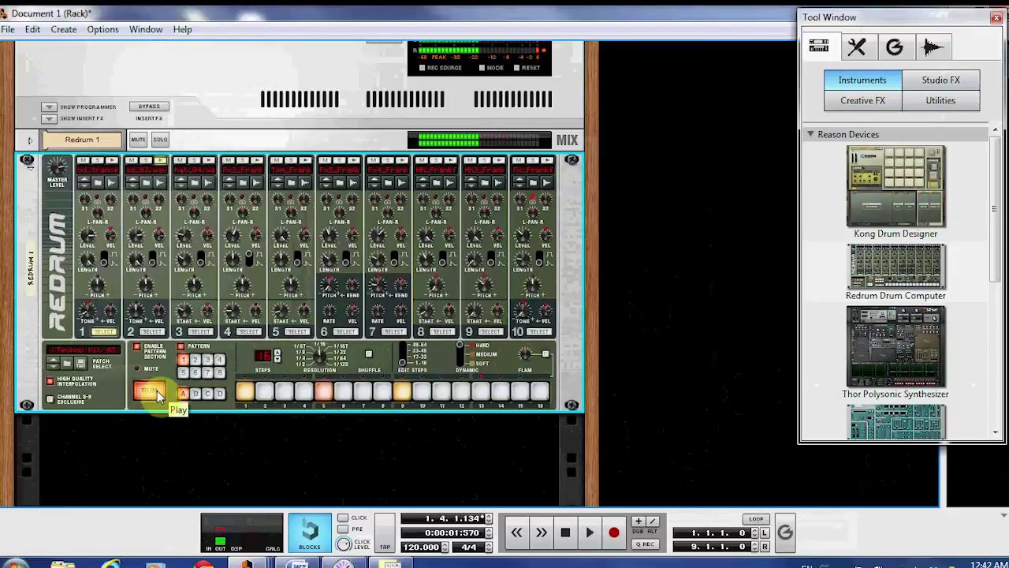
{"action": "left_click", "coordinate": [157, 393]}
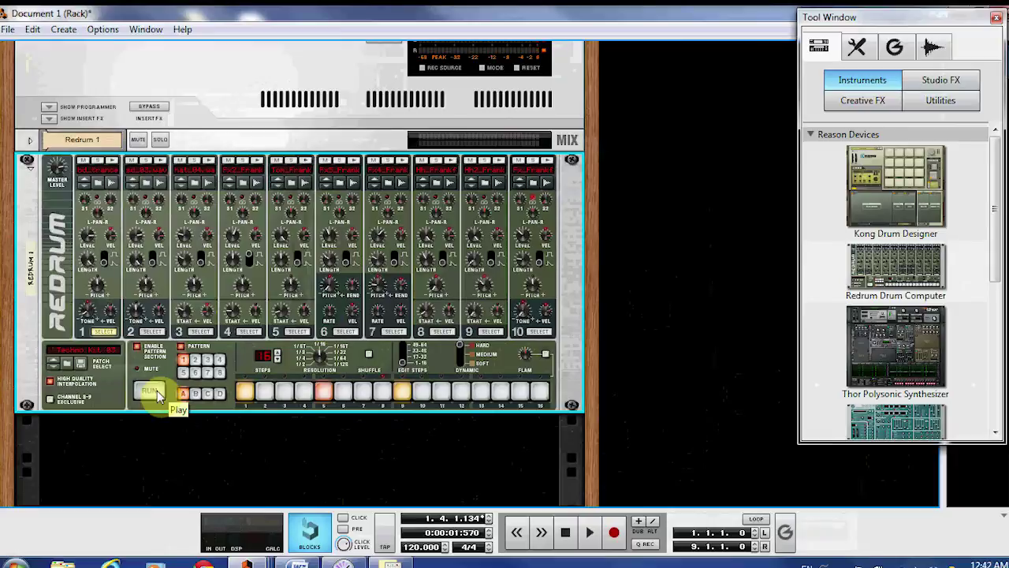
{"action": "key", "text": "F8"}
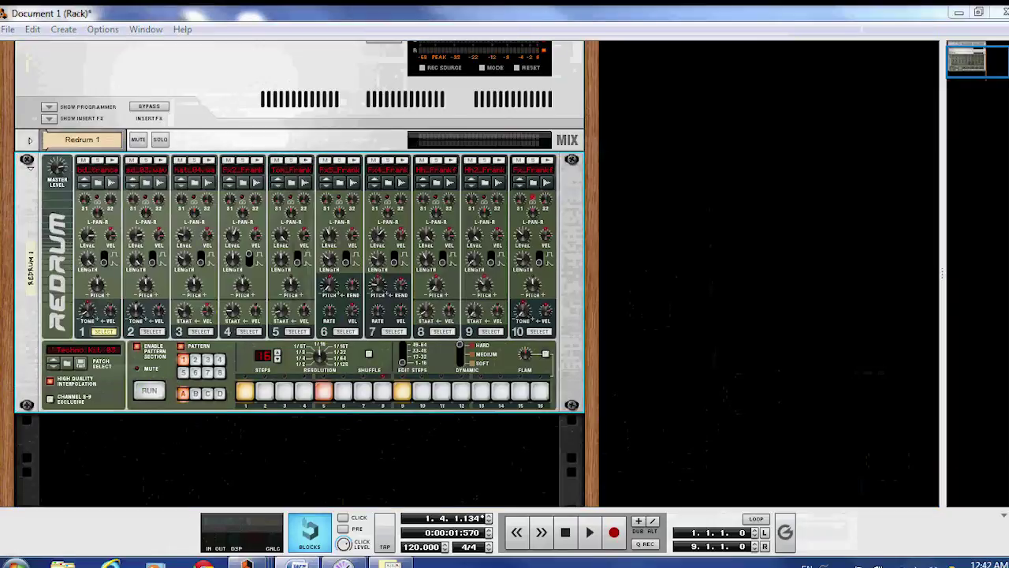
{"action": "key", "text": "F8"}
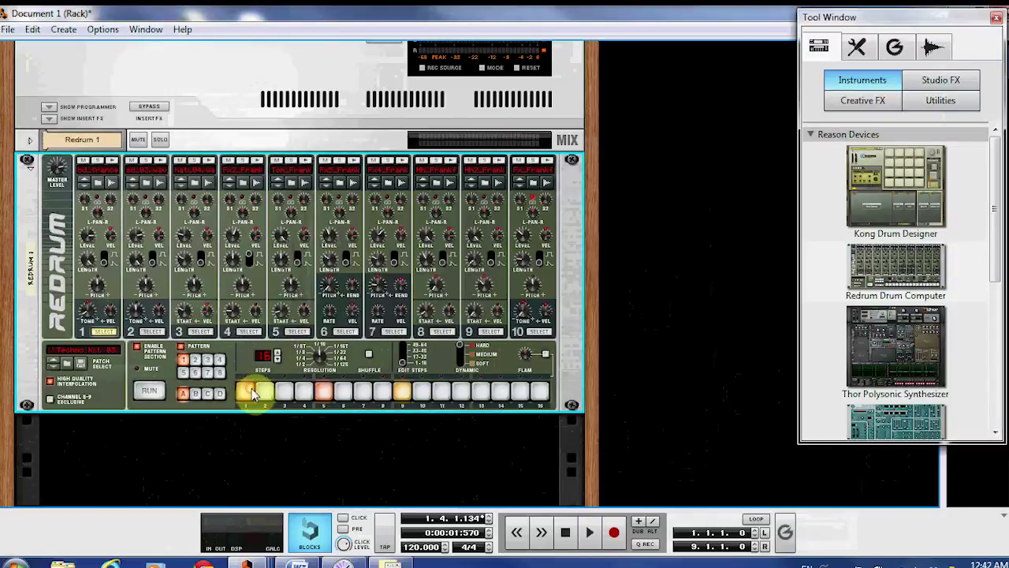
{"action": "left_click", "coordinate": [148, 391]}
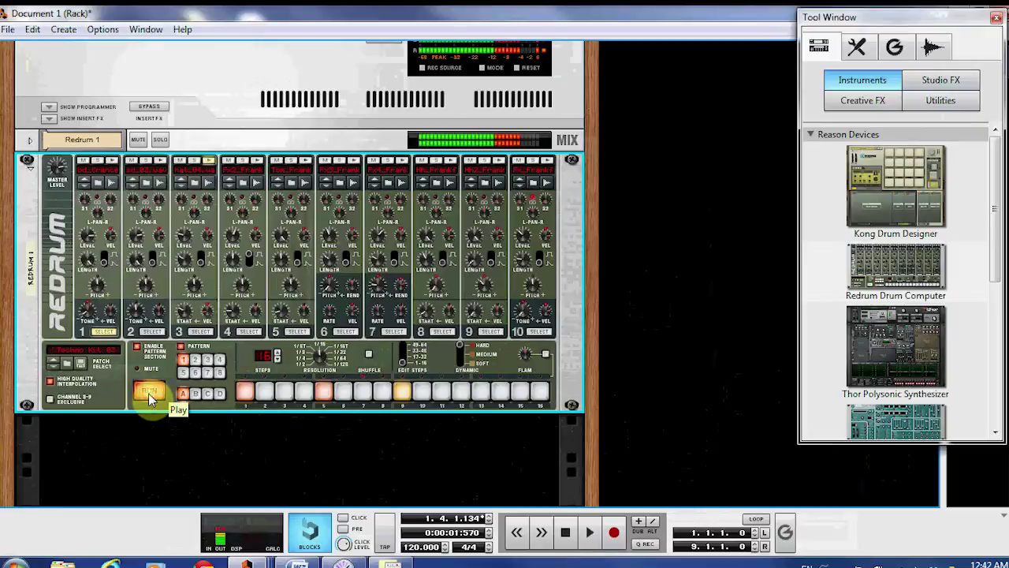
{"action": "left_click", "coordinate": [149, 393]}
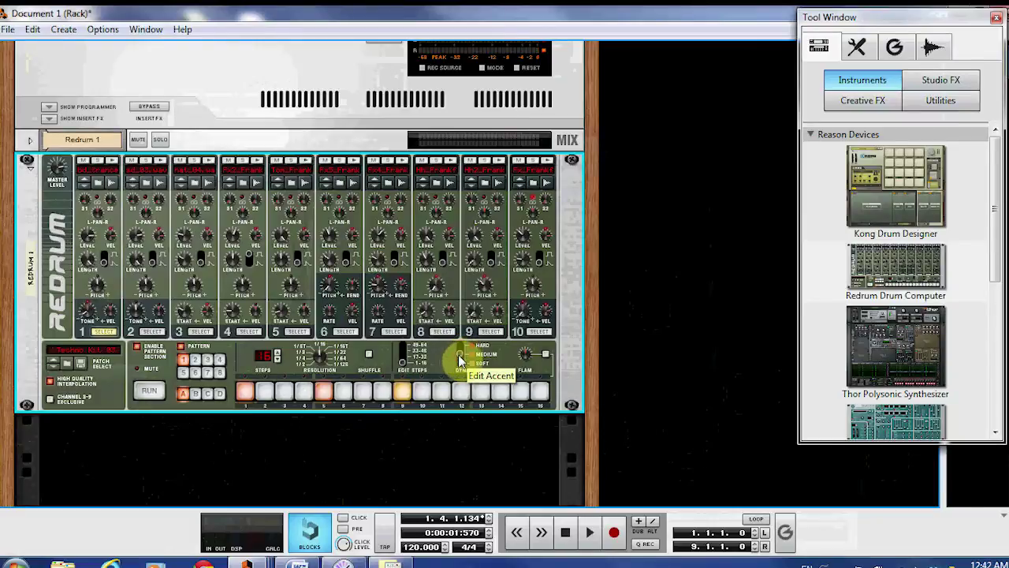
{"action": "left_click", "coordinate": [244, 391]}
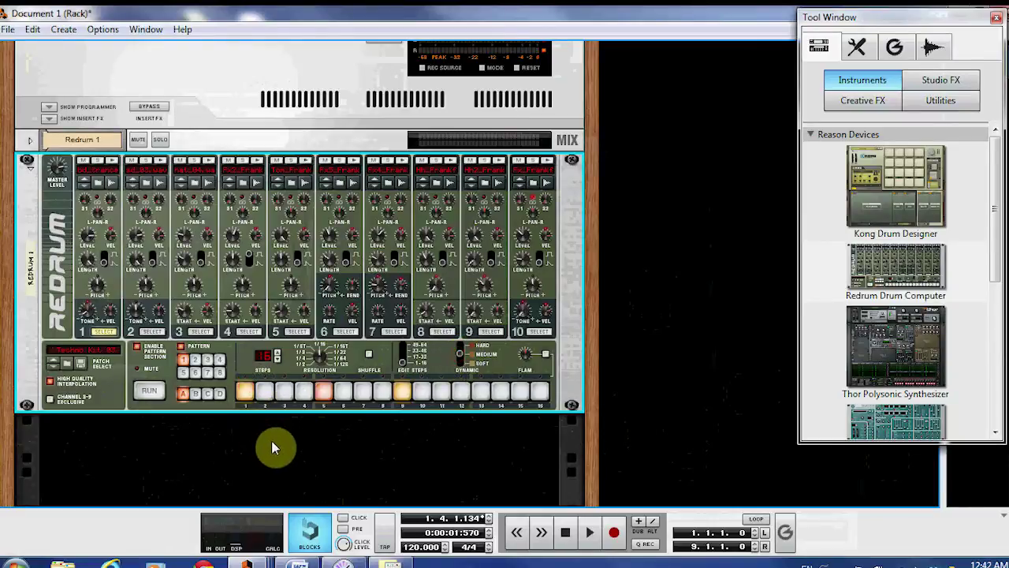
{"action": "left_click", "coordinate": [329, 398]}
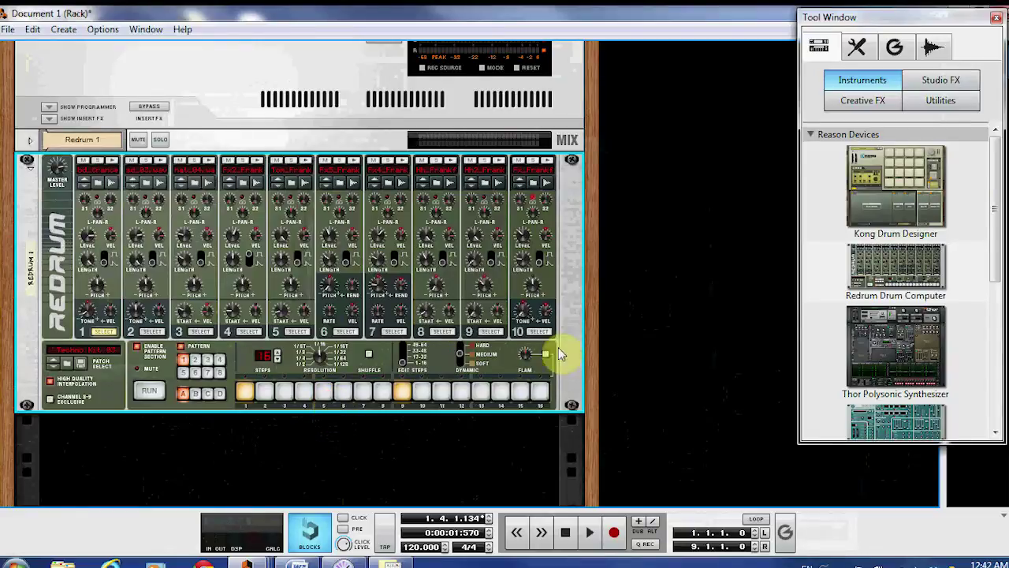
- On drum 2, switch step editing to Flam, flam one step, and play the pattern
{"action": "left_click", "coordinate": [152, 332]}
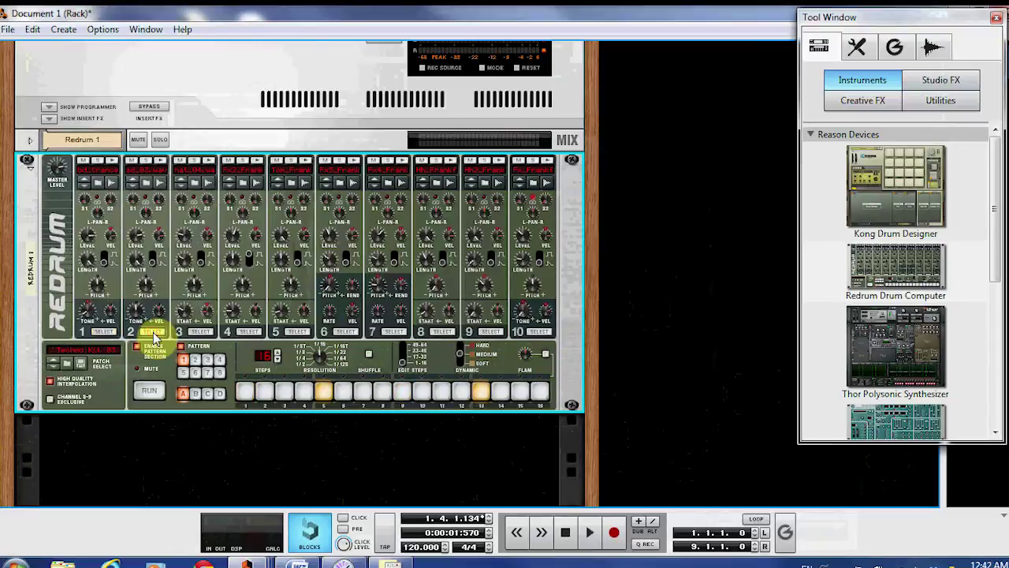
{"action": "left_click", "coordinate": [545, 357]}
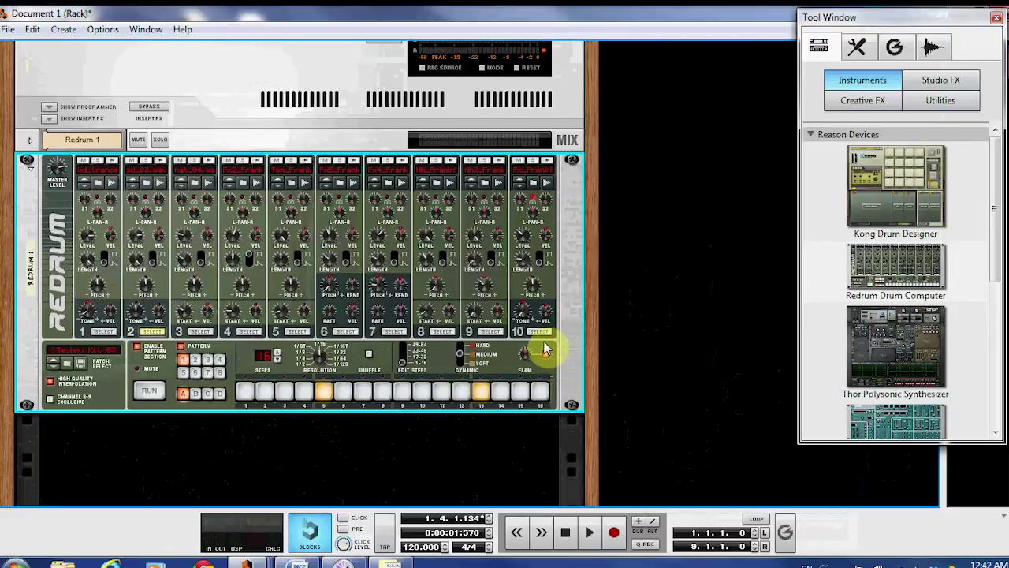
{"action": "left_click", "coordinate": [263, 395]}
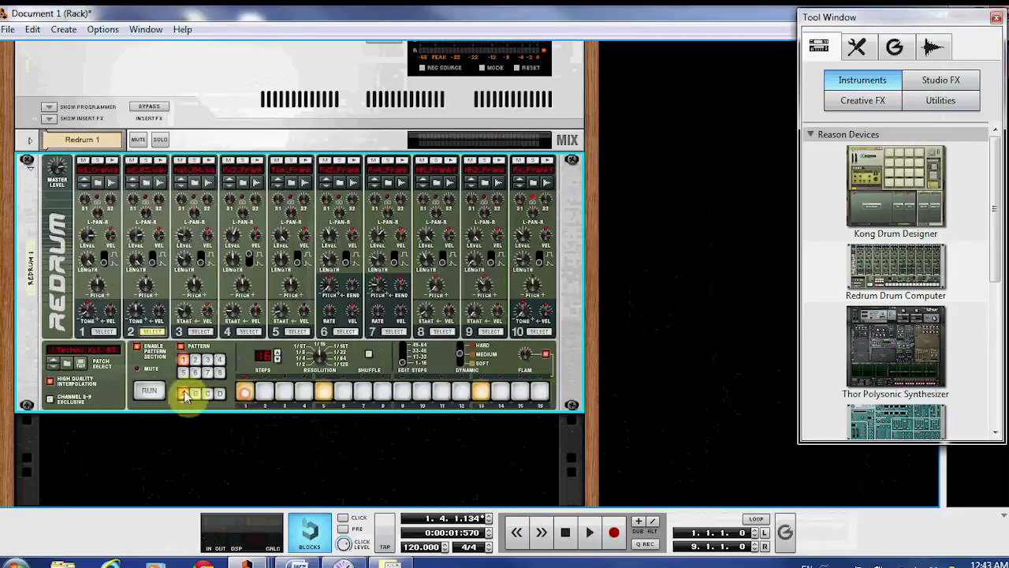
{"action": "left_click", "coordinate": [149, 390]}
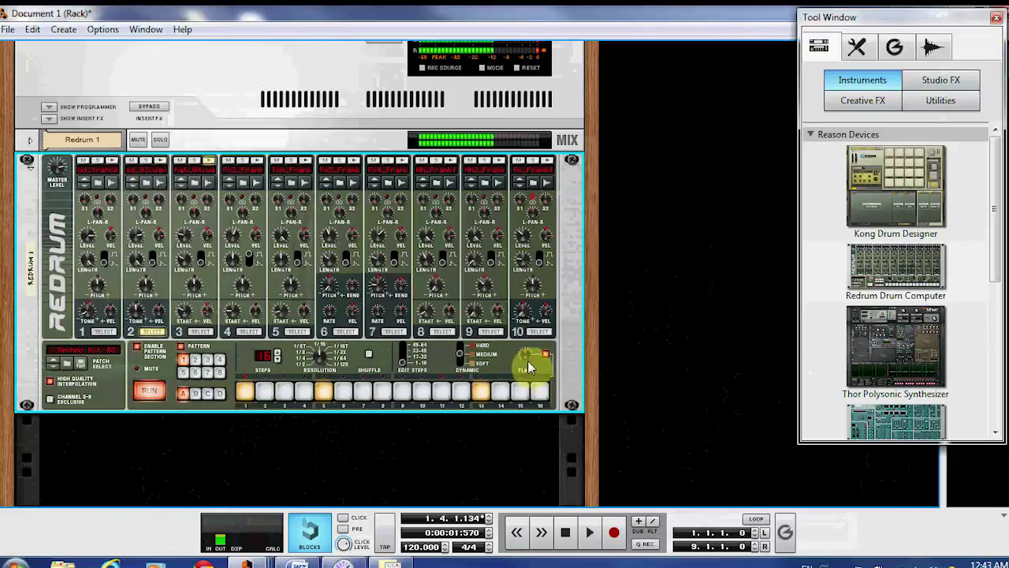
- Turn the Flam Amount up to 127, then stop playback and turn Flam editing off
{"action": "mouse_move", "coordinate": [530, 365]}
{"action": "left_click_drag", "start_coordinate": [530, 365], "coordinate": [526, 318]}
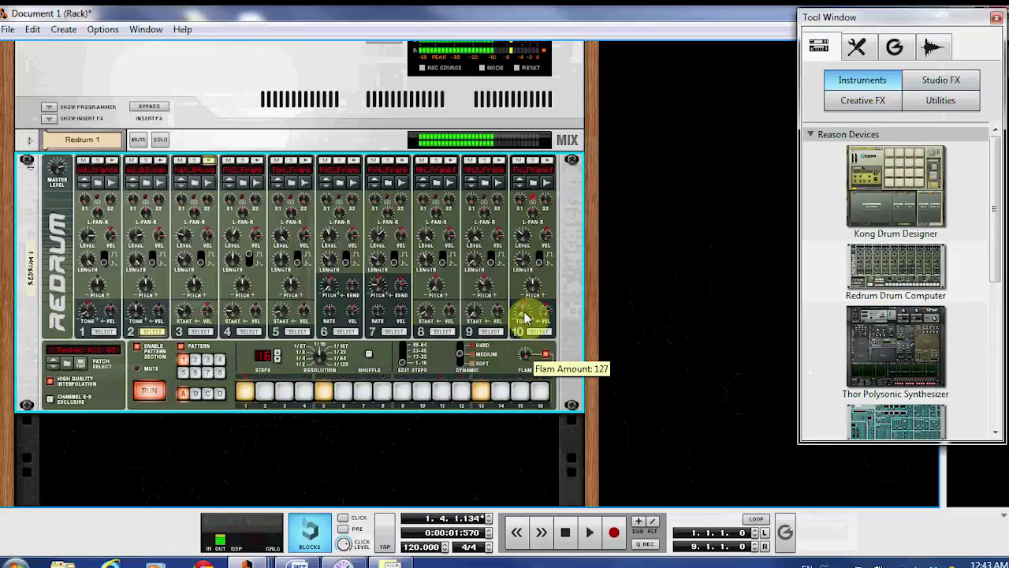
{"action": "left_click", "coordinate": [149, 391]}
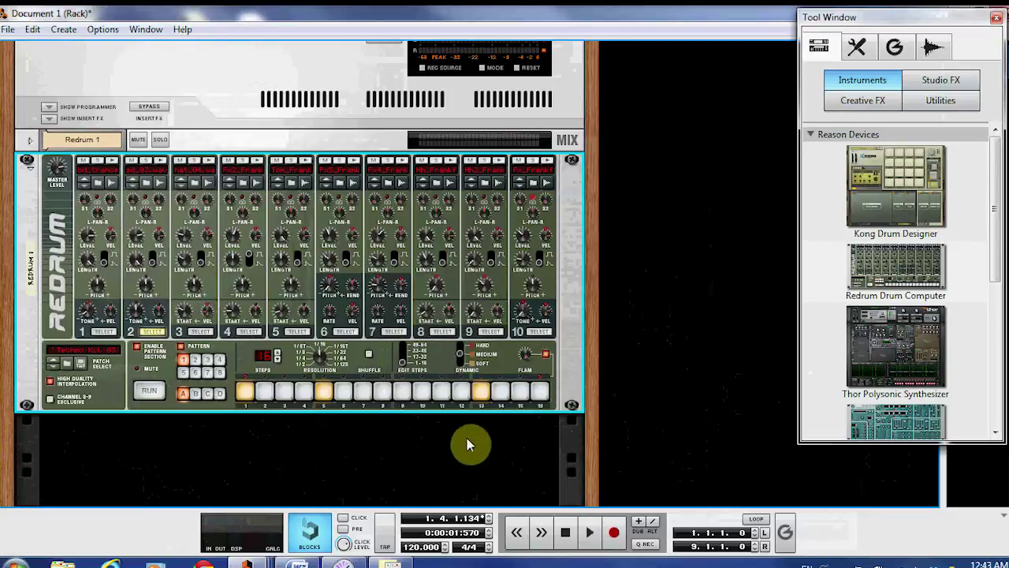
{"action": "left_click", "coordinate": [545, 353]}
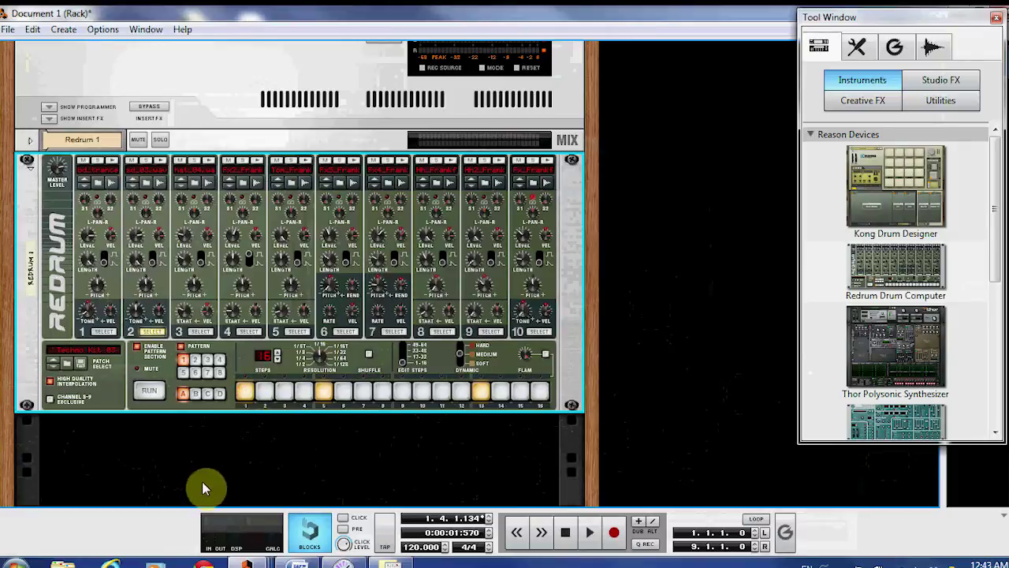
- Close the device browser and choose Copy Pattern to Track from the Redrum's context menu
{"action": "key", "text": "F8"}
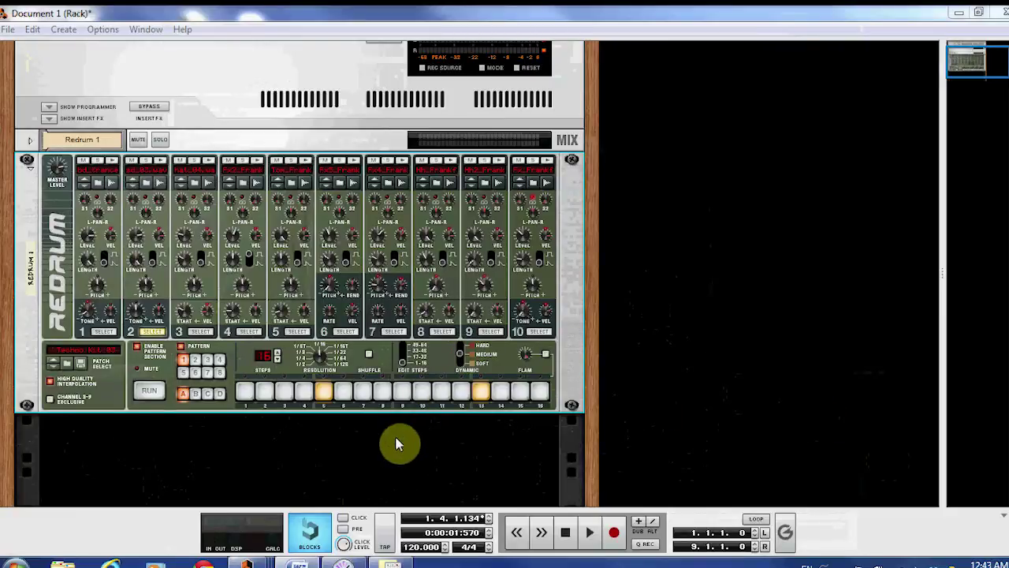
{"action": "right_click", "coordinate": [122, 369]}
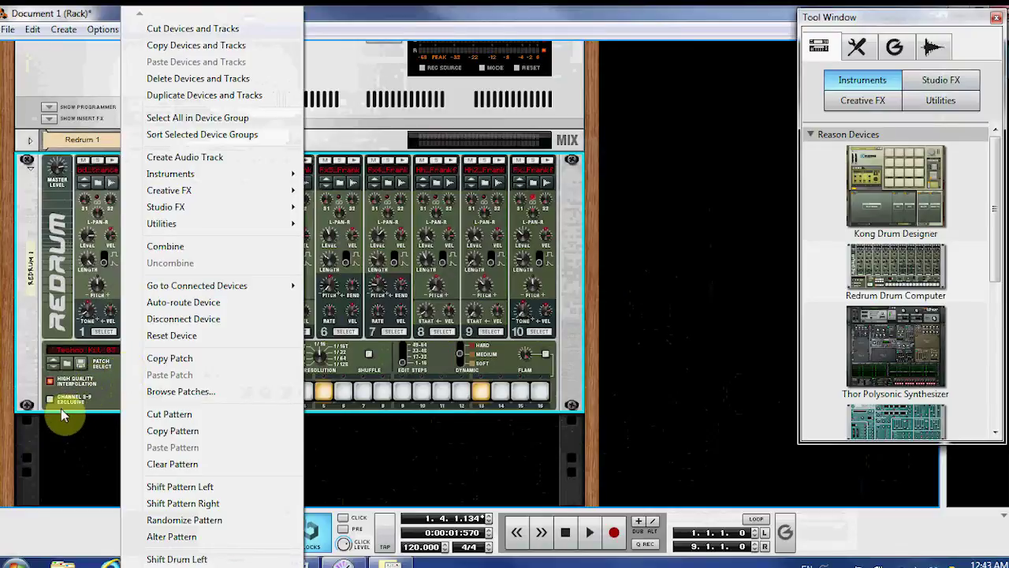
{"action": "scroll", "coordinate": [206, 552], "scroll_direction": "down", "scroll_amount": 5}
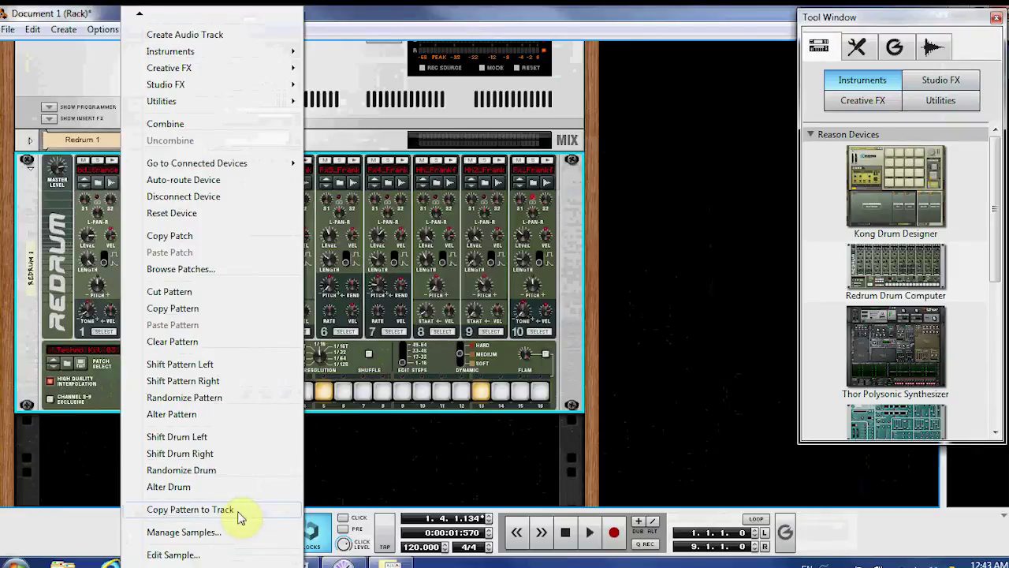
{"action": "left_click", "coordinate": [237, 513]}
- In the song sequencer, rewind to the start and briefly play the song
{"action": "mouse_move", "coordinate": [247, 563]}
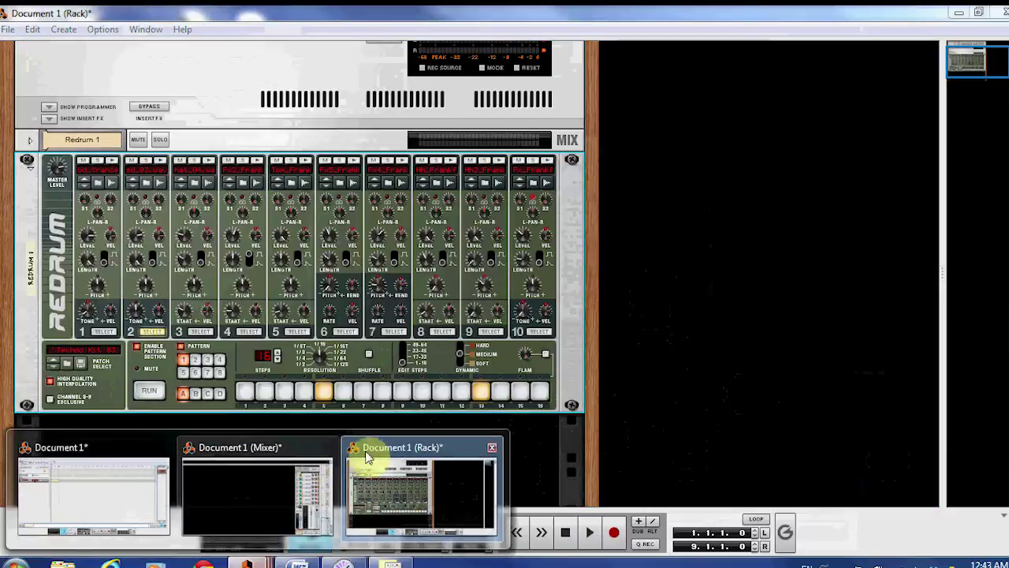
{"action": "left_click", "coordinate": [134, 500]}
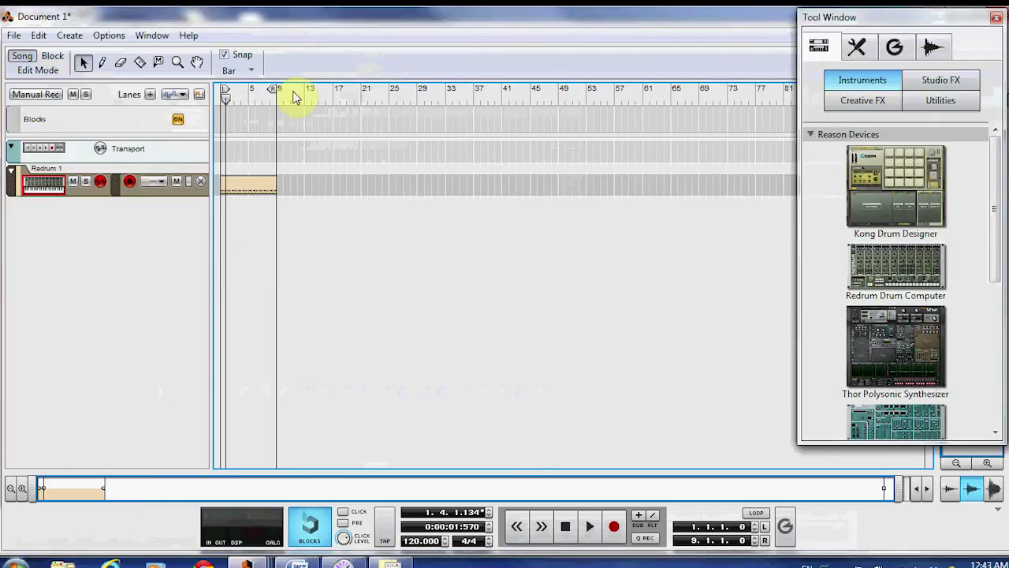
{"action": "left_click", "coordinate": [235, 98]}
{"action": "key", "text": "space"}
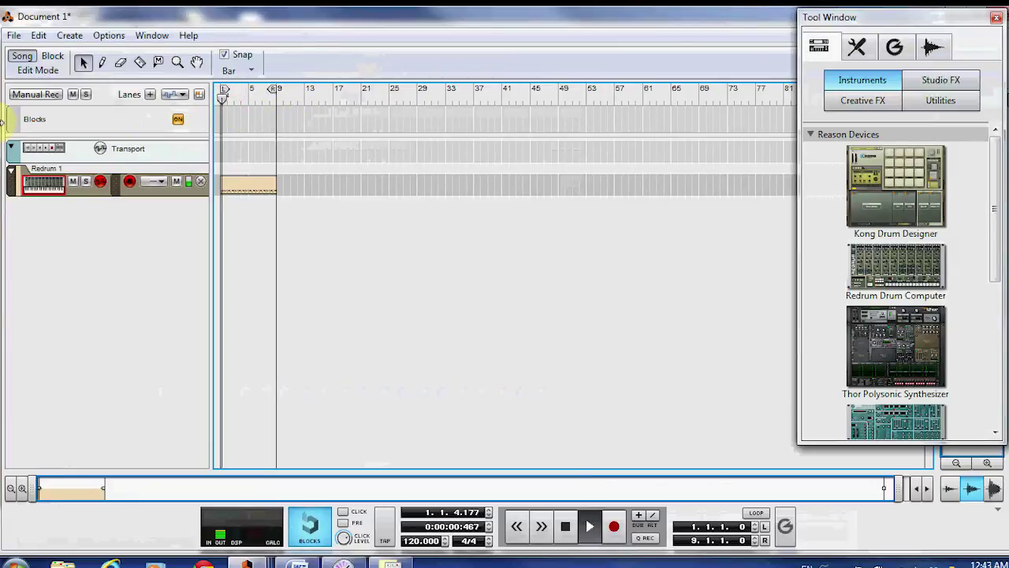
{"action": "key", "text": "space"}
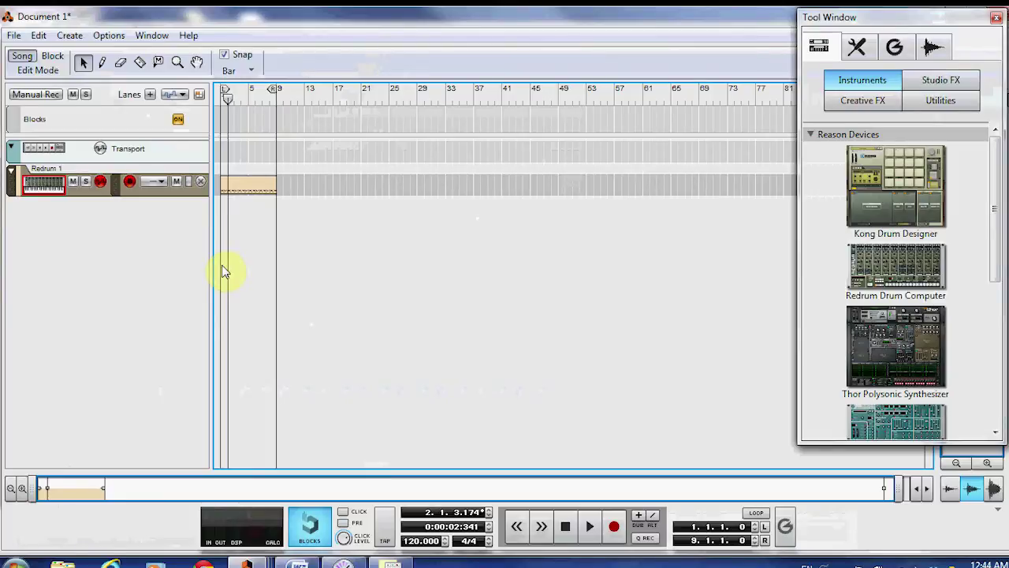
- Uncheck the Redrum's Enable Pattern Section, then play the song from the sequencer
{"action": "mouse_move", "coordinate": [252, 562]}
{"action": "left_click", "coordinate": [395, 482]}
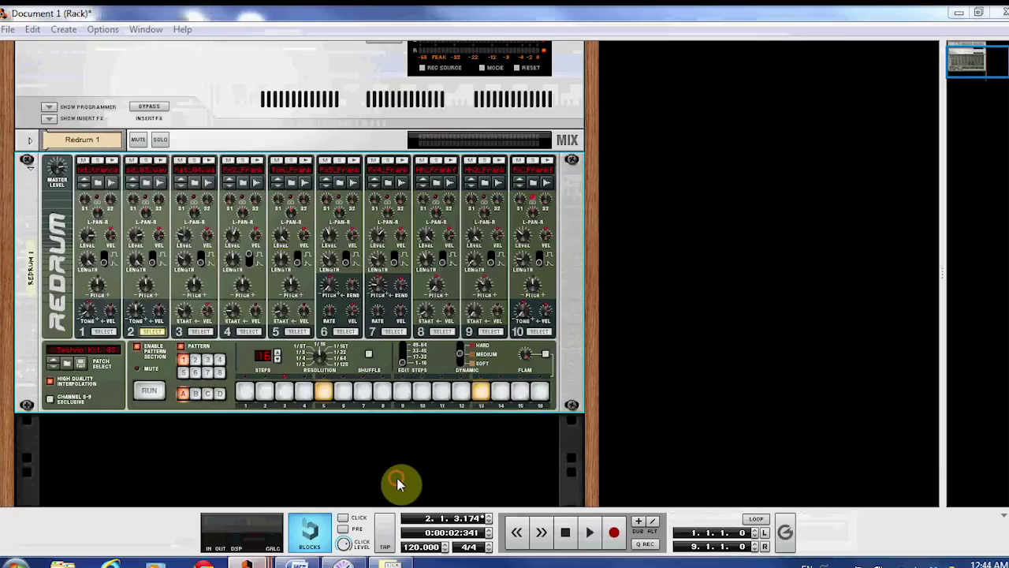
{"action": "left_click", "coordinate": [150, 378]}
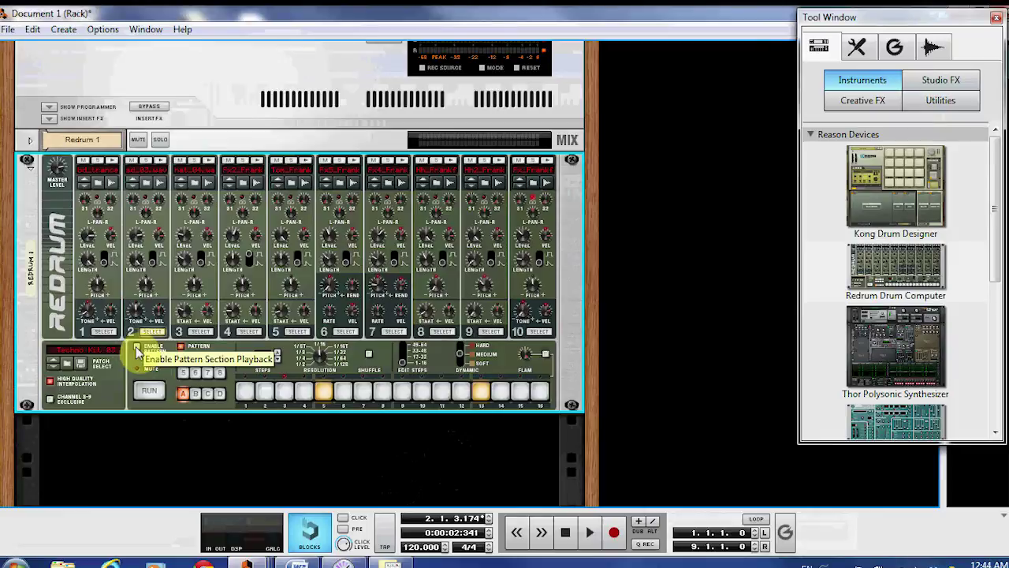
{"action": "mouse_move", "coordinate": [247, 562]}
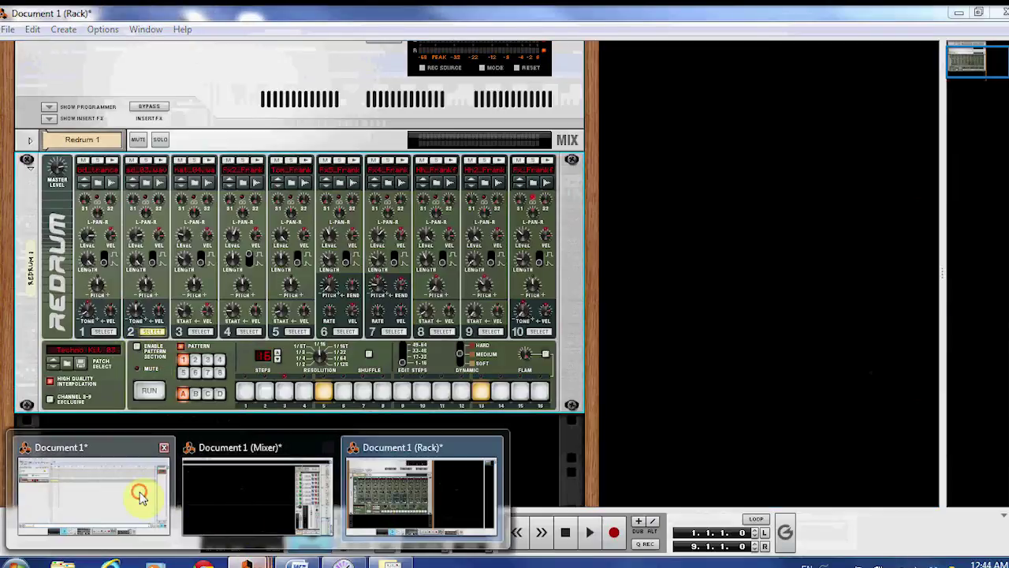
{"action": "left_click", "coordinate": [139, 494]}
{"action": "key", "text": "space"}
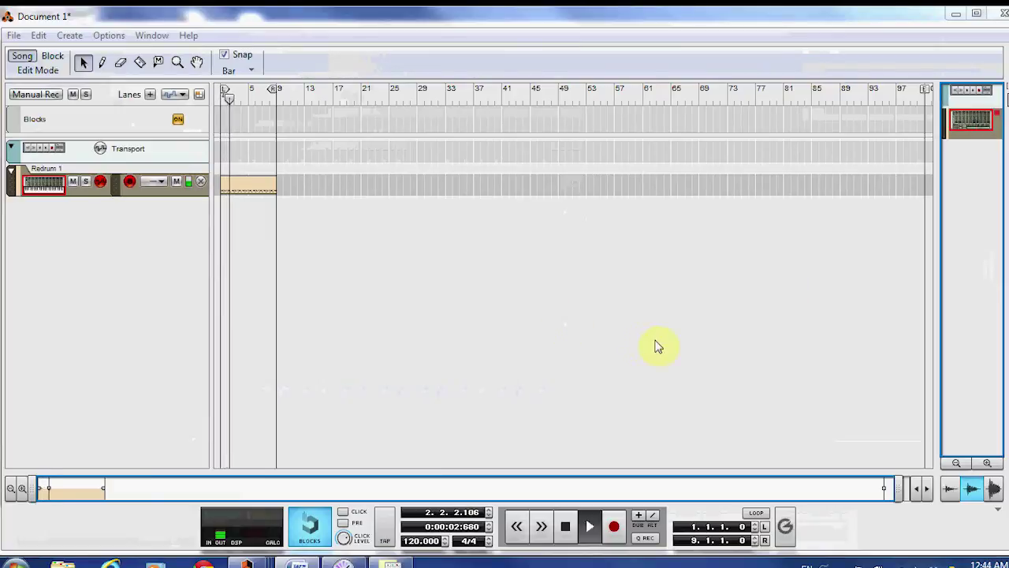
{"action": "key", "text": "F8"}
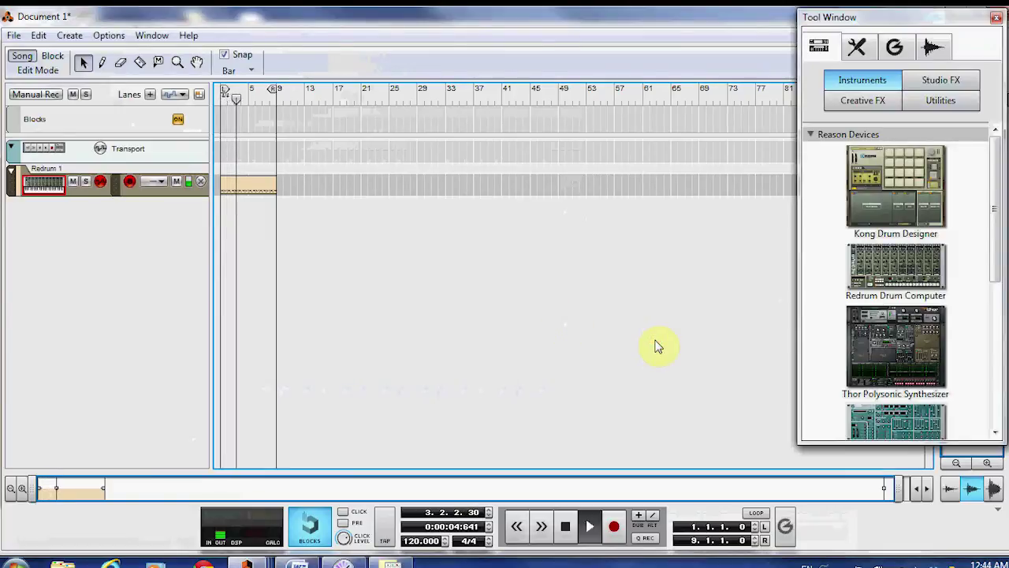